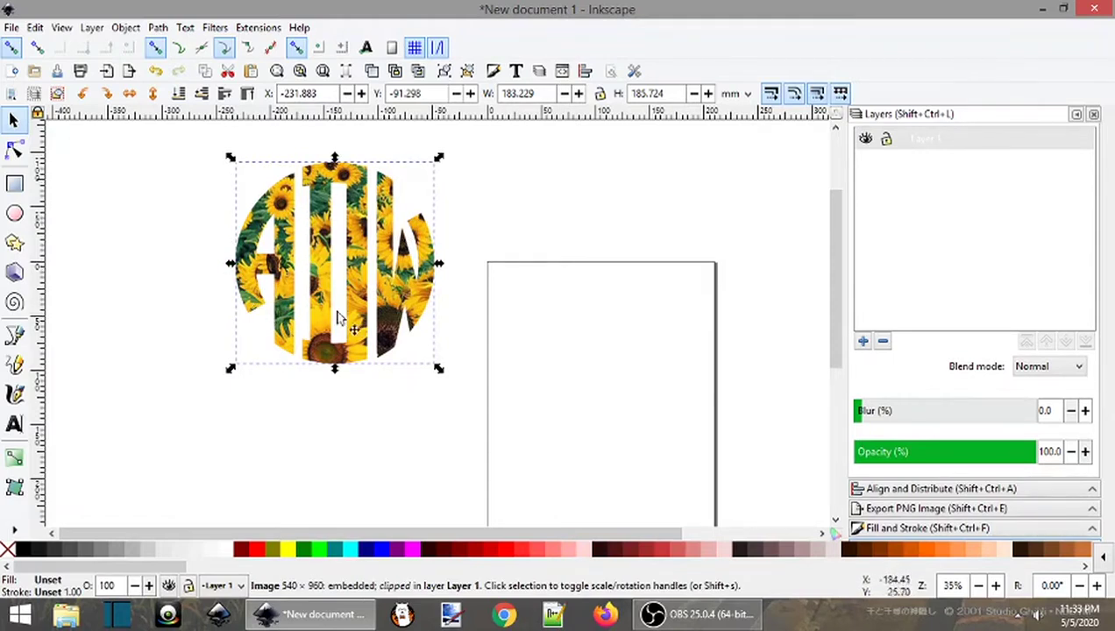
Move the sunflower-filled monogram to the upper left of the canvas, off the page, and deselect it
left_click_drag(354, 302, 177, 278)
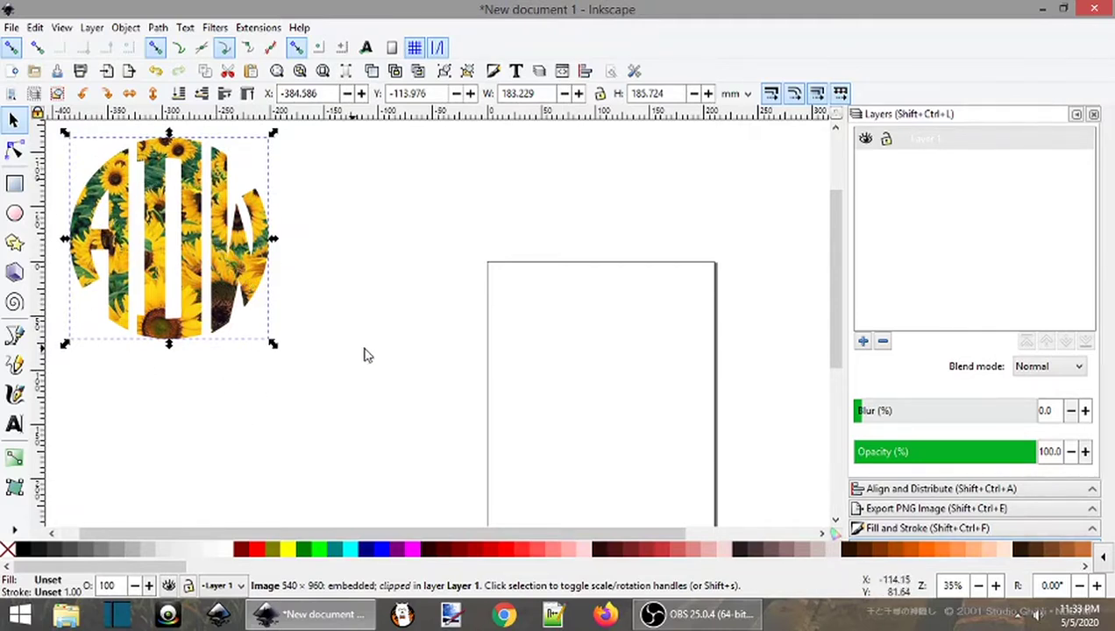
left_click(446, 403)
left_click_drag(443, 399, 274, 334)
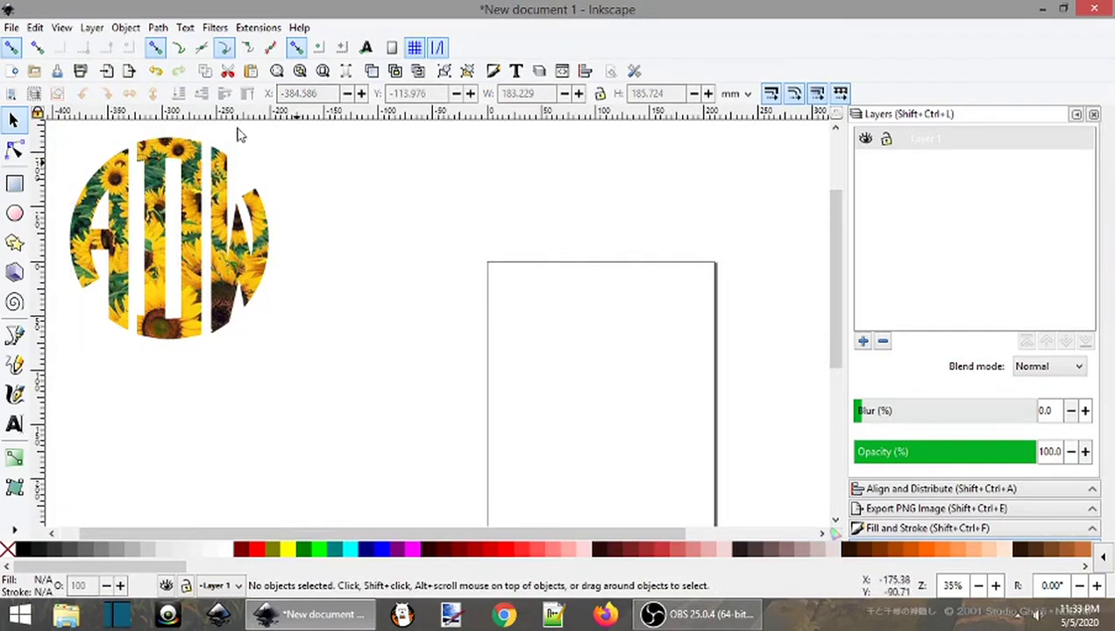
Import the sunflower JPEG photo and place it beside the existing monogram
left_click(11, 28)
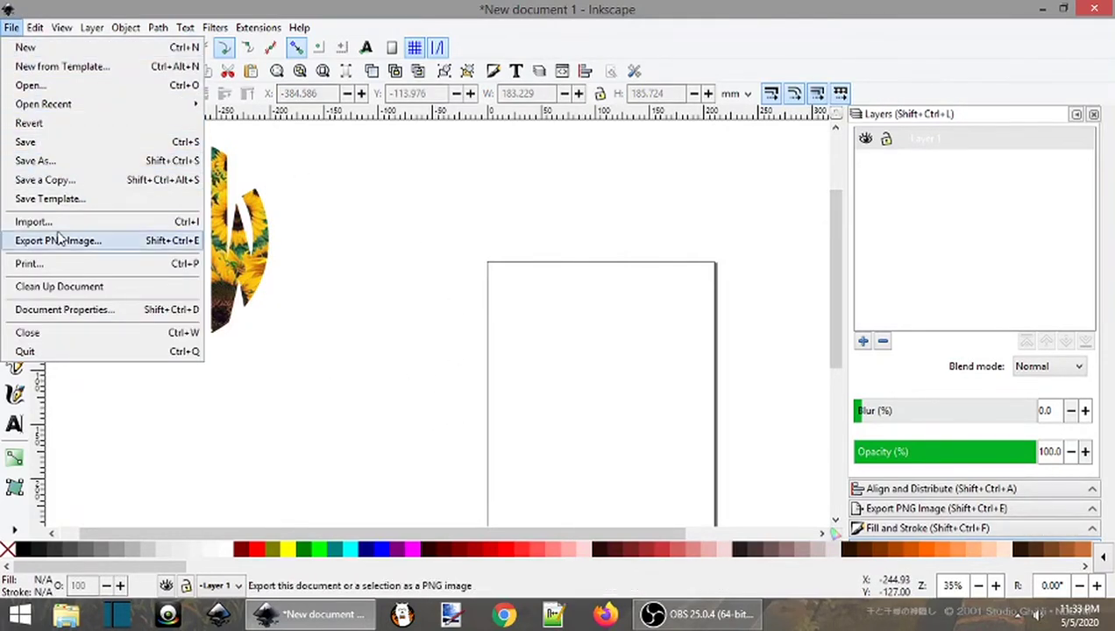
left_click(172, 227)
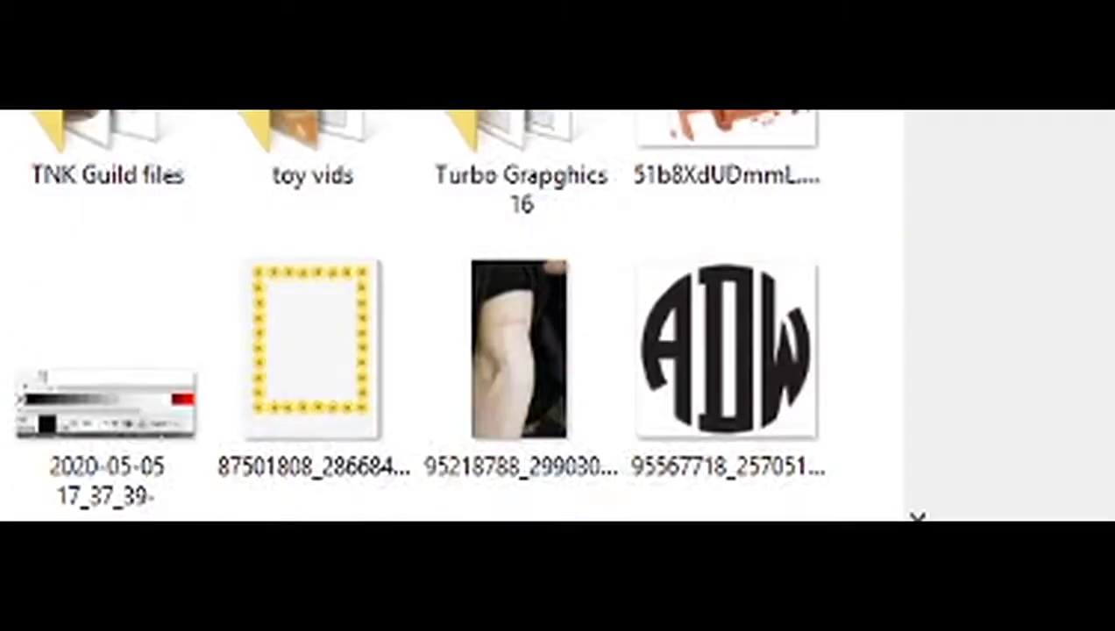
scroll(412, 316, "down", 3)
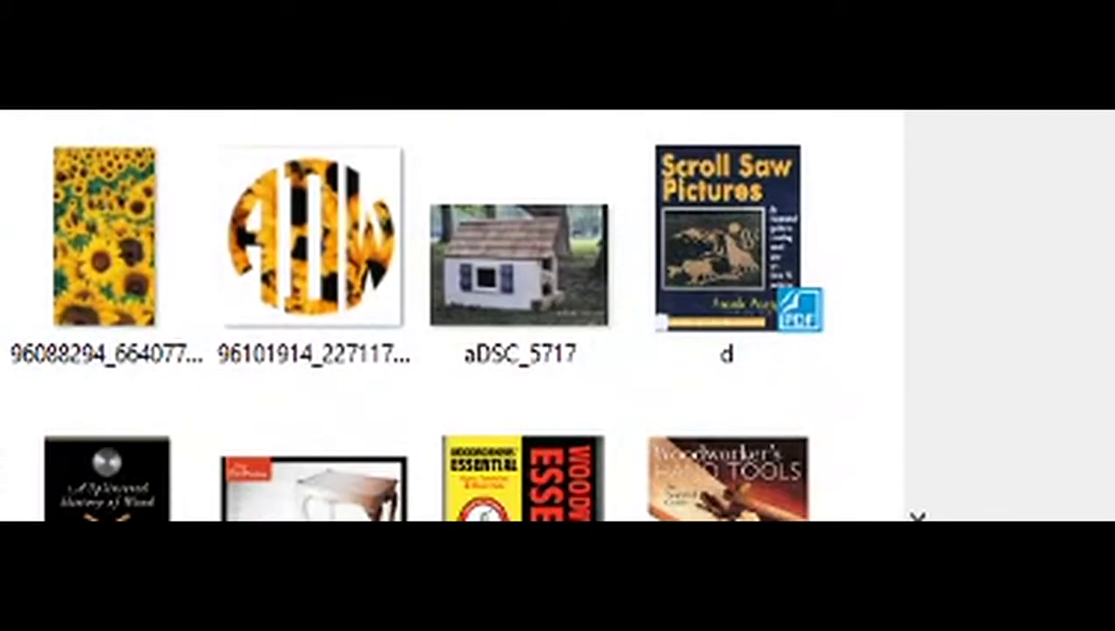
left_click(99, 246)
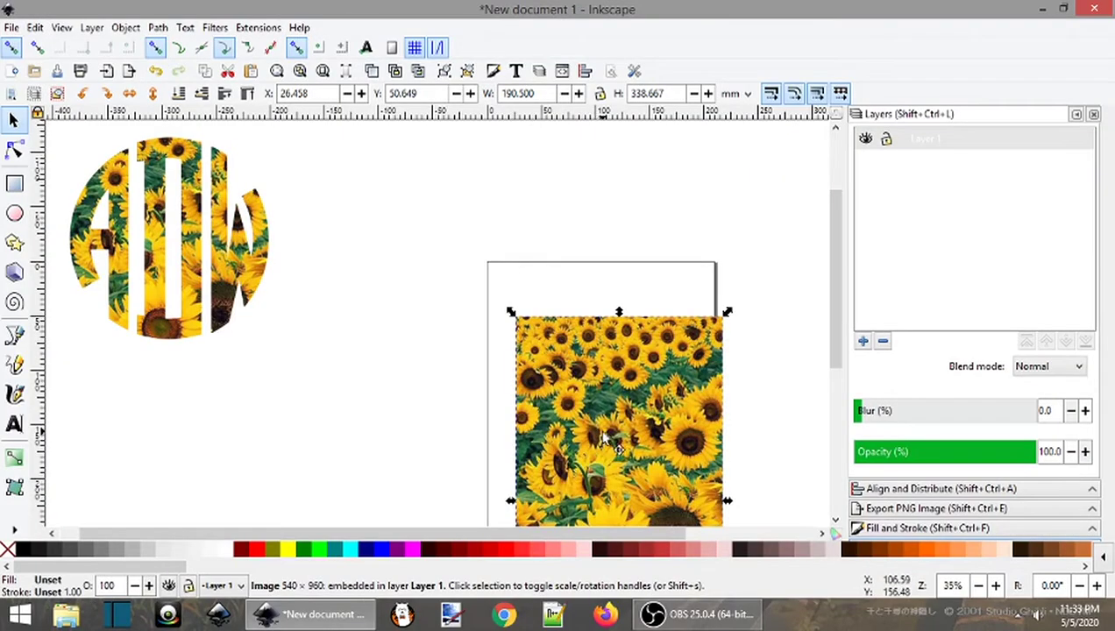
left_click_drag(560, 394, 359, 250)
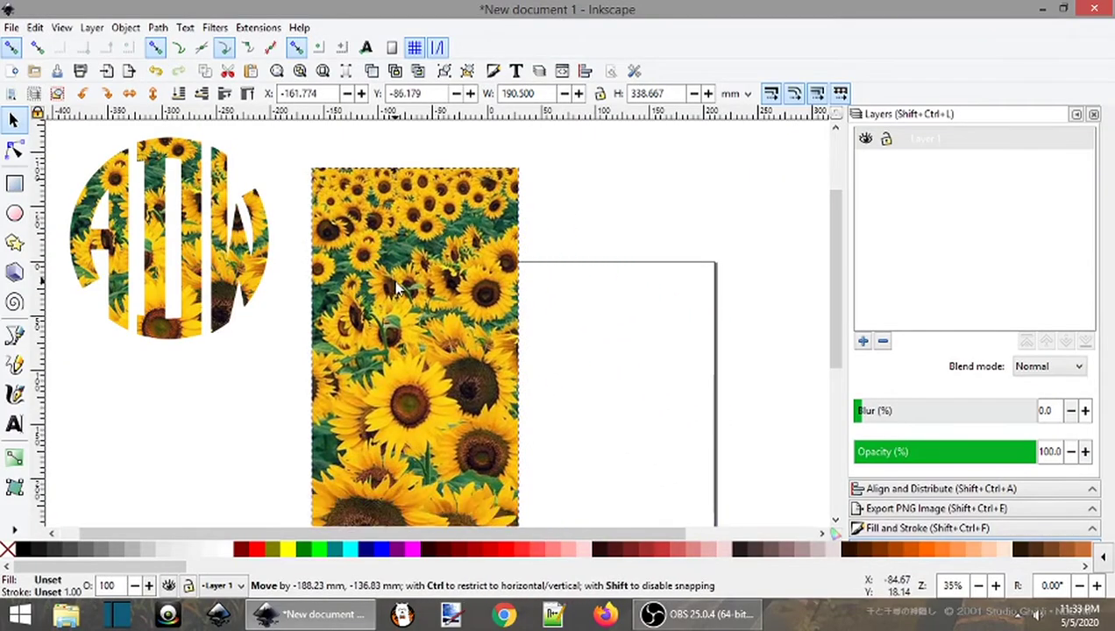
Import the black ADW monogram image and snap it to the photo's top-right corner
left_click(11, 29)
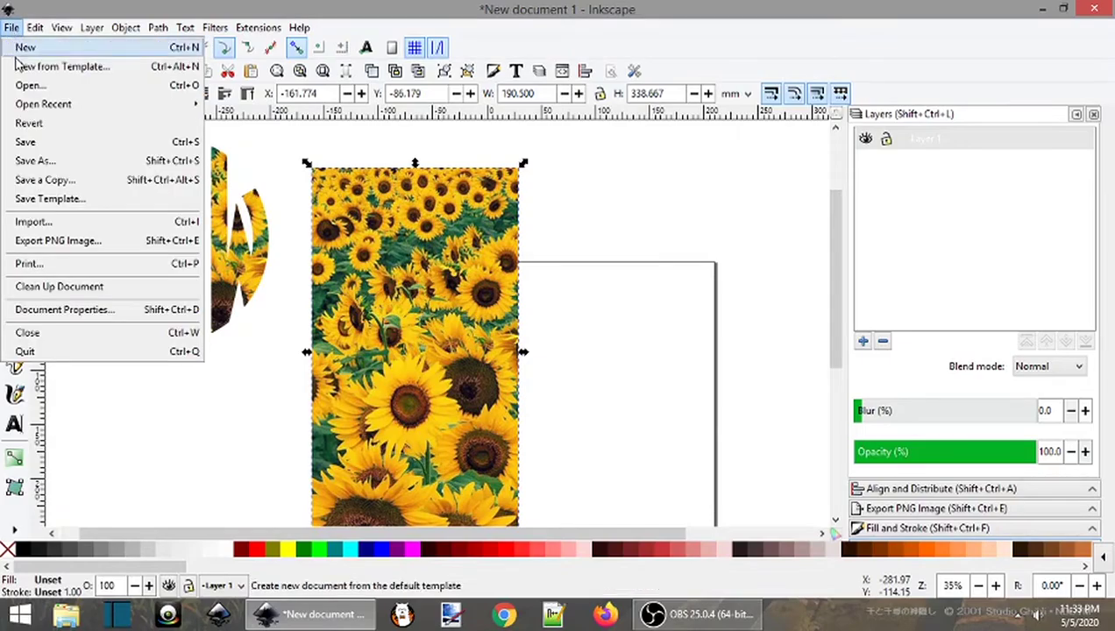
left_click(35, 221)
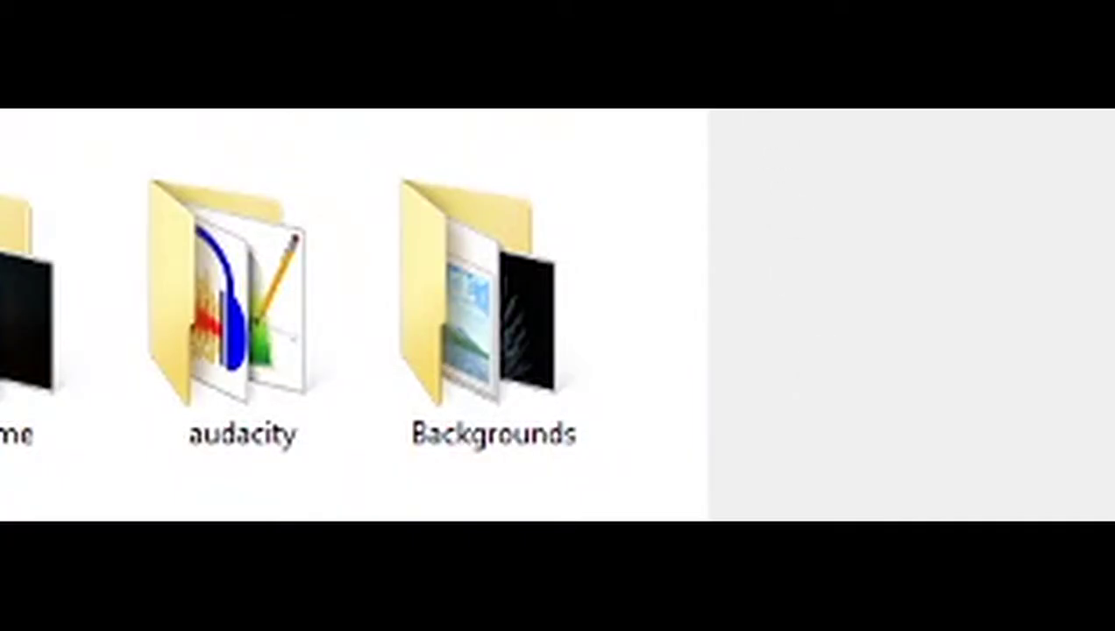
left_click_drag(556, 132, 552, 281)
left_click(486, 248)
left_click(524, 325)
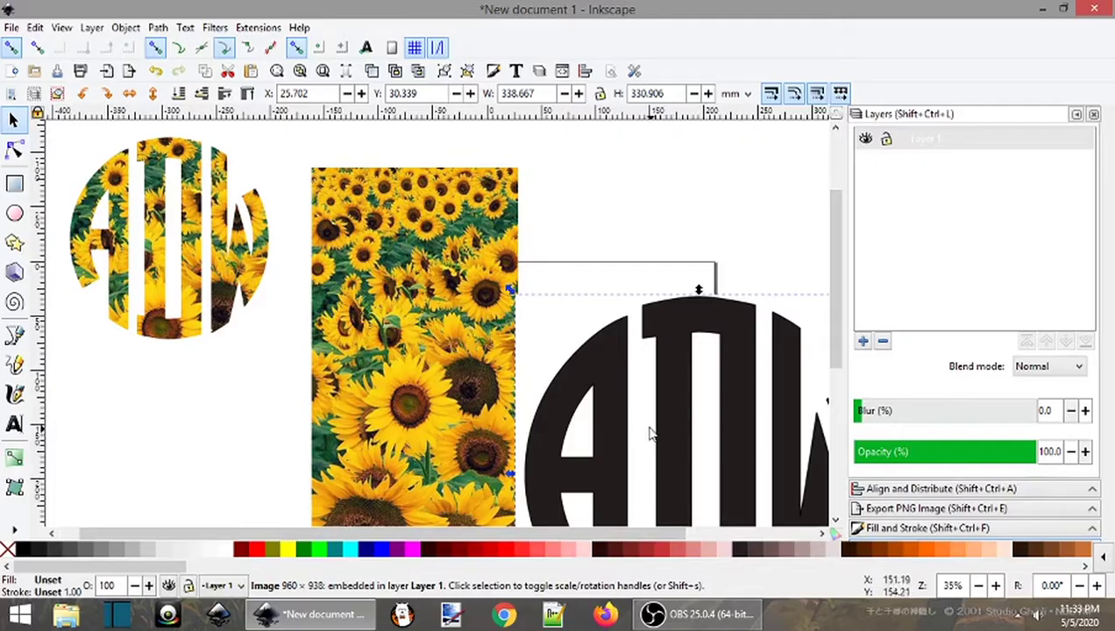
left_click_drag(627, 462, 457, 337)
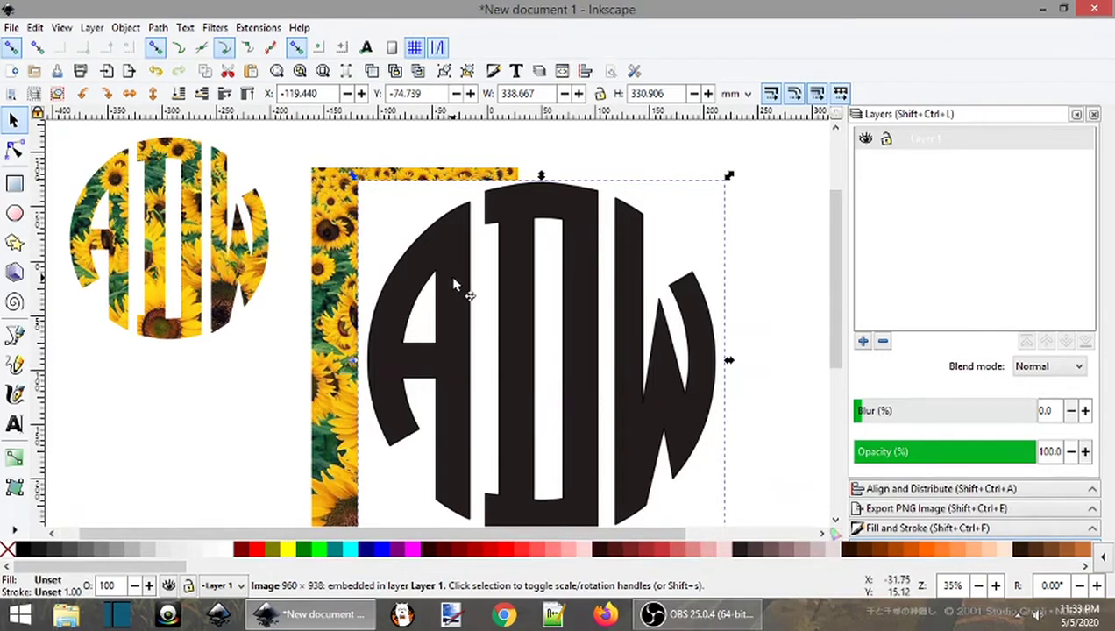
left_click_drag(455, 285, 643, 309)
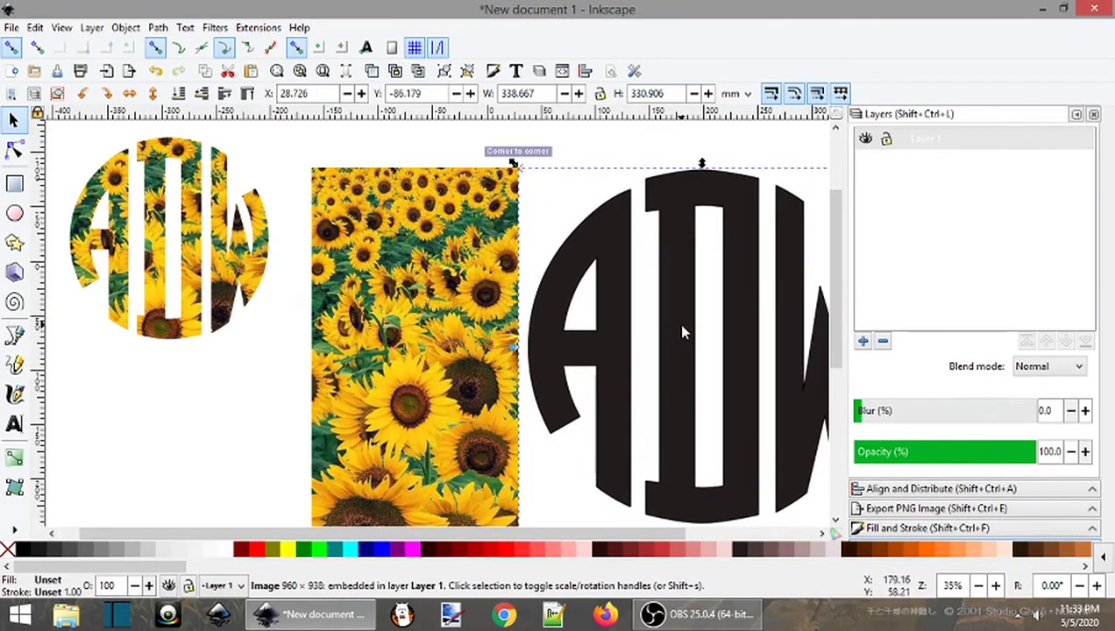
Trace the ADW bitmap into a black vector path using Brightness cutoff
right_click(668, 320)
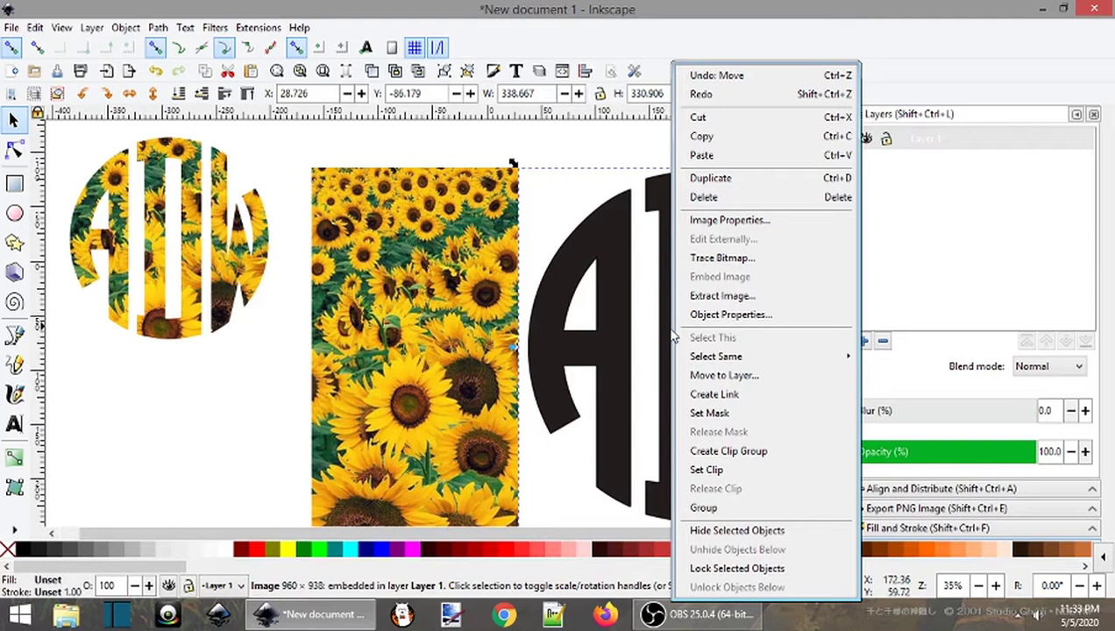
left_click(707, 259)
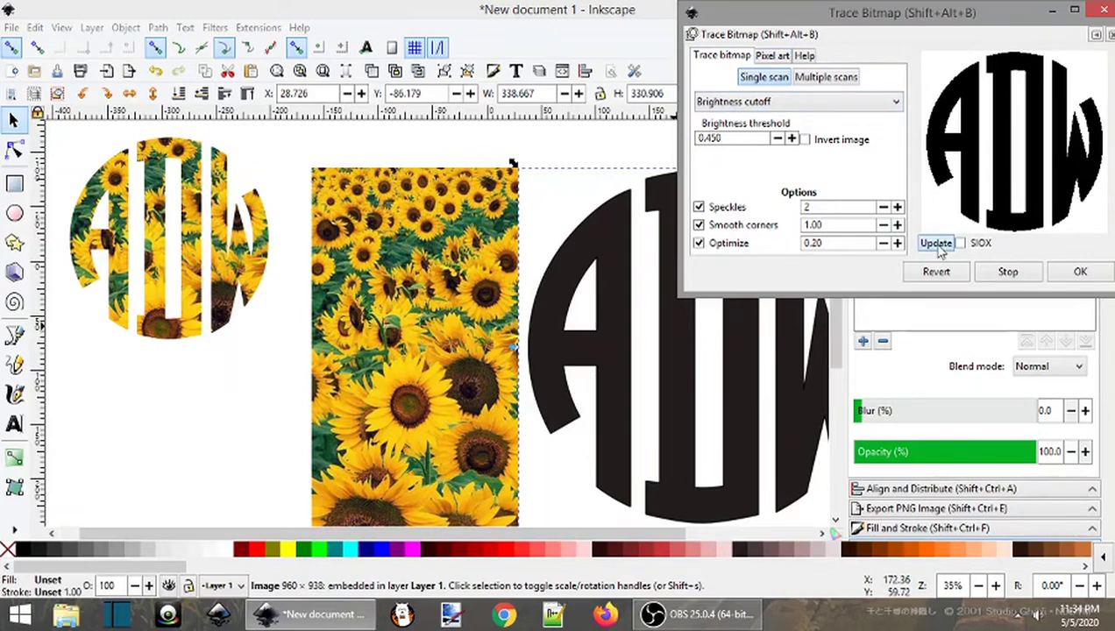
left_click(1080, 273)
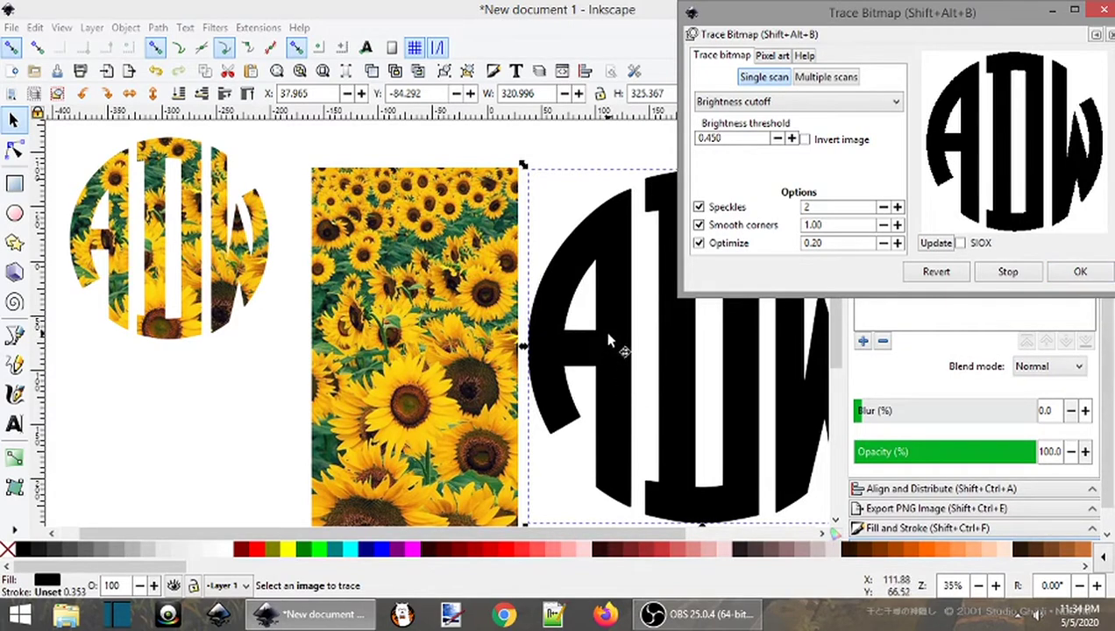
Place the traced path over the sunflower photo and move the original bitmap to the right
left_click_drag(602, 368, 342, 346)
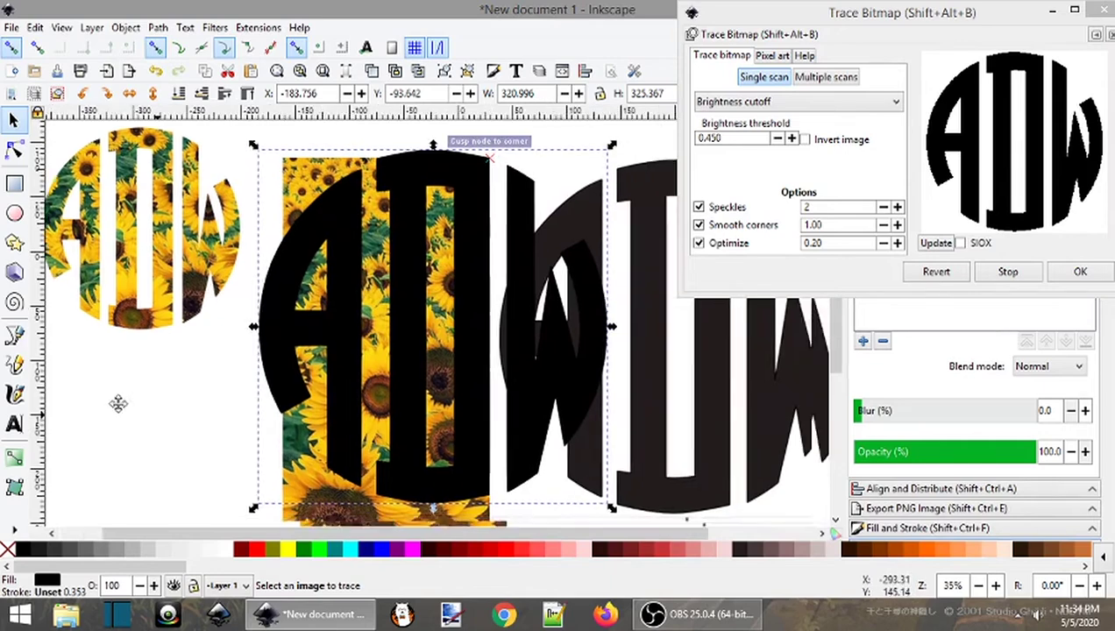
left_click(587, 356)
left_click_drag(588, 356, 797, 371)
left_click_drag(465, 438, 706, 480)
left_click(565, 316)
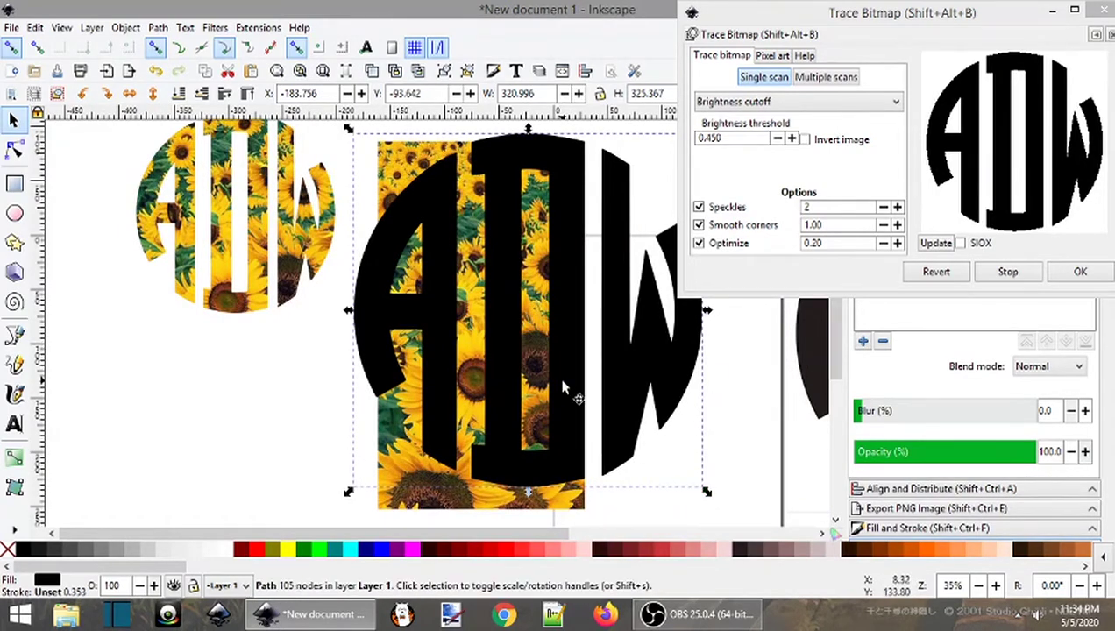
scroll(570, 392, "down", 2)
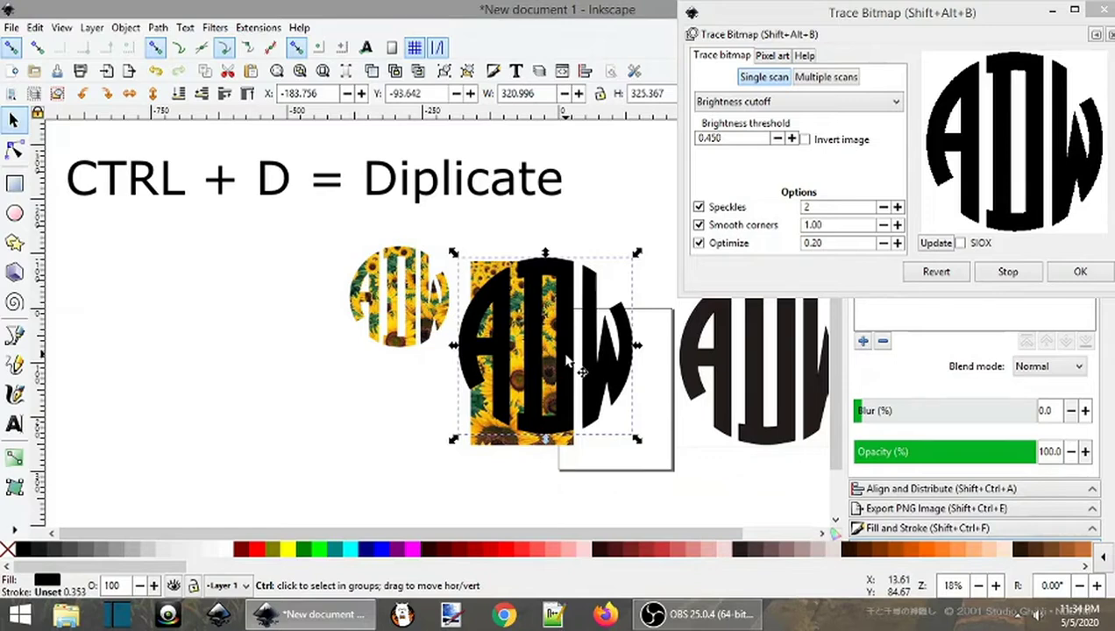
Duplicate the traced path to the far left as a spare, then delete the original bitmap
key("ctrl+d")
left_click_drag(568, 361, 186, 322)
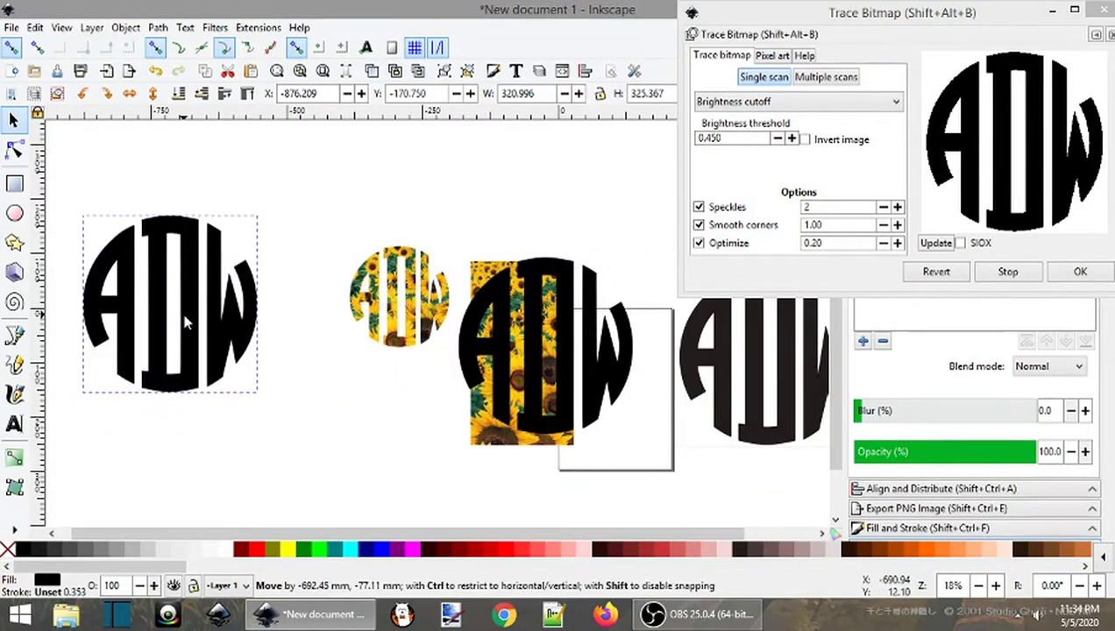
scroll(385, 440, "right", 5)
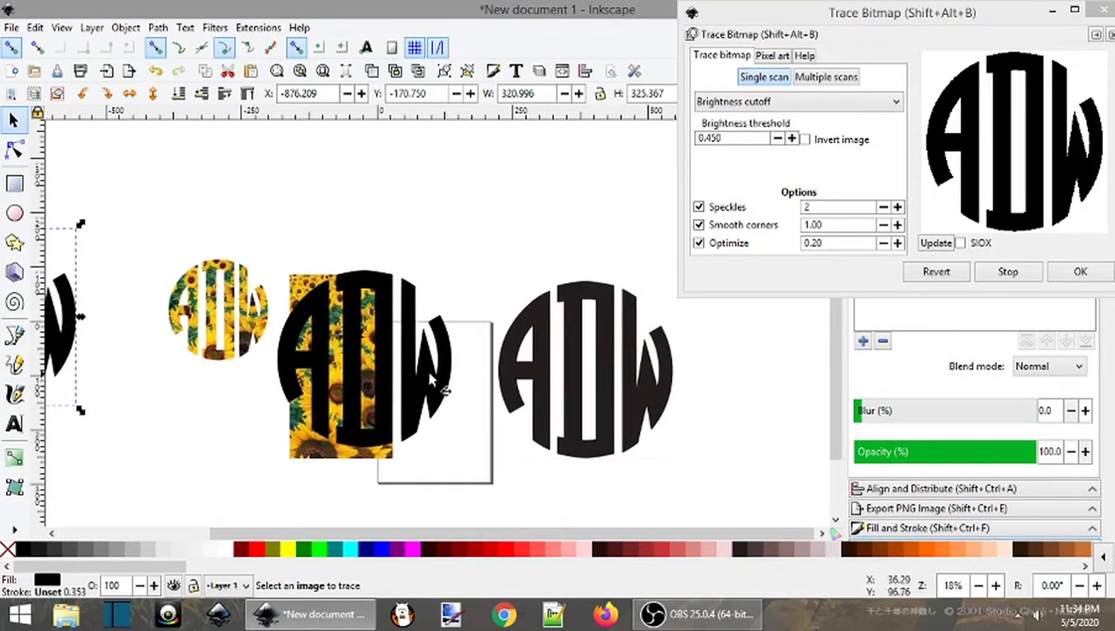
left_click(543, 366)
key("Delete")
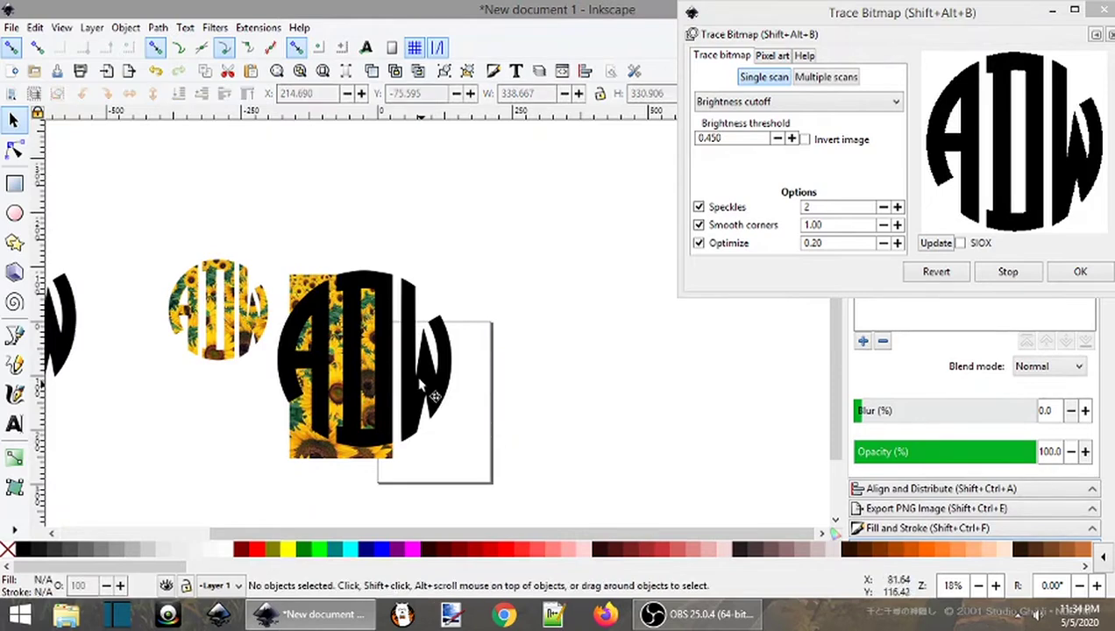
Scale the traced ADW path to about 185 × 184 and center it on the photo
left_click(414, 382)
scroll(424, 351, "up", 3)
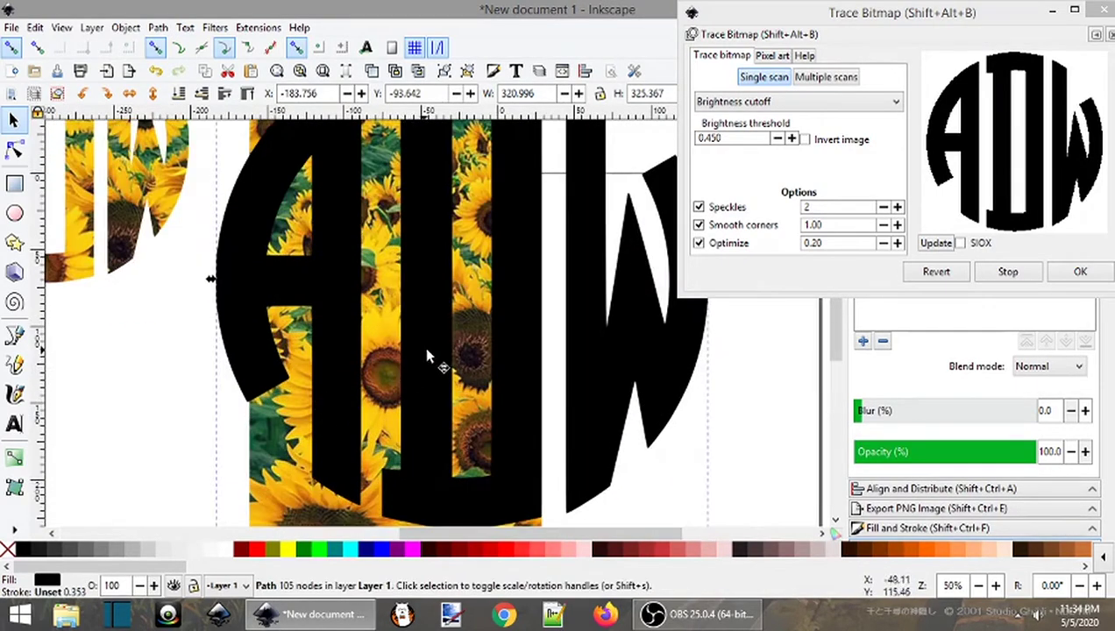
scroll(428, 355, "down", 2)
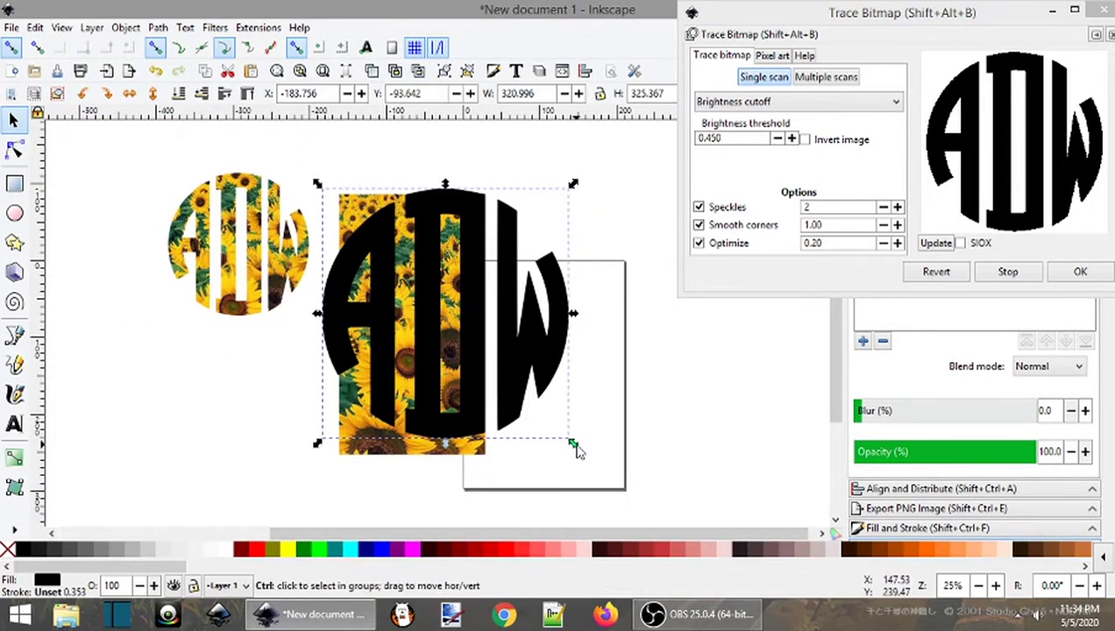
left_click_drag(575, 447, 474, 357)
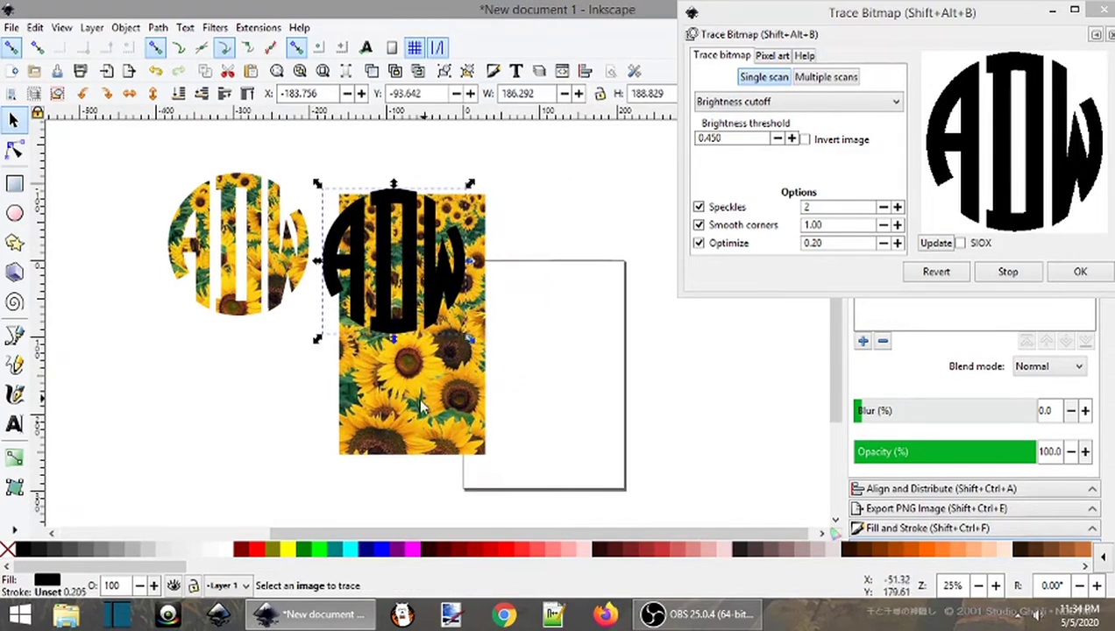
mouse_move(417, 289)
left_mouse_down()
mouse_move(437, 298)
mouse_move(436, 341)
mouse_move(439, 307)
mouse_move(433, 400)
mouse_move(436, 370)
left_mouse_up()
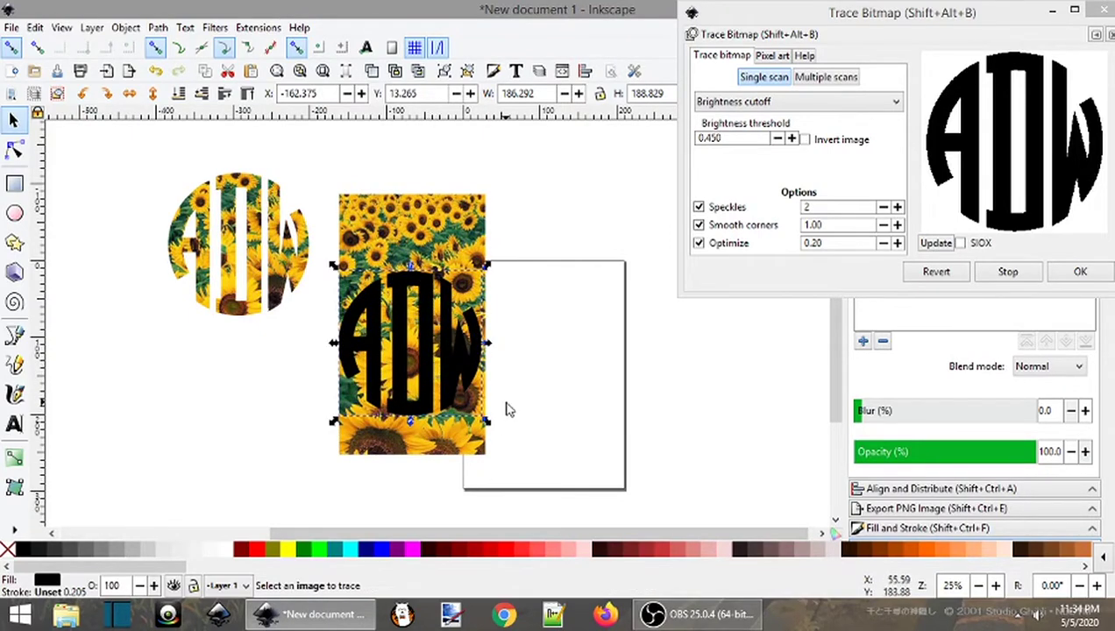
left_click_drag(489, 344, 491, 351)
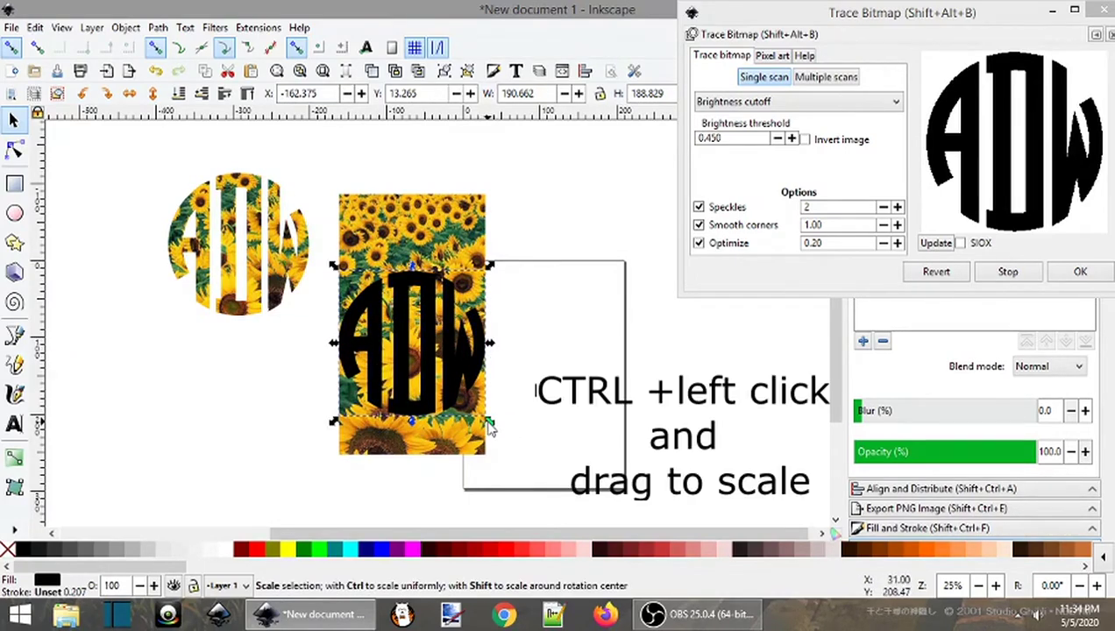
mouse_move(492, 427)
left_mouse_down()
mouse_move(417, 389)
mouse_move(517, 454)
mouse_move(436, 368)
mouse_move(498, 458)
mouse_move(501, 433)
left_mouse_up()
mouse_move(419, 272)
left_mouse_down()
mouse_move(423, 187)
mouse_move(419, 316)
mouse_move(425, 261)
mouse_move(421, 272)
left_mouse_up()
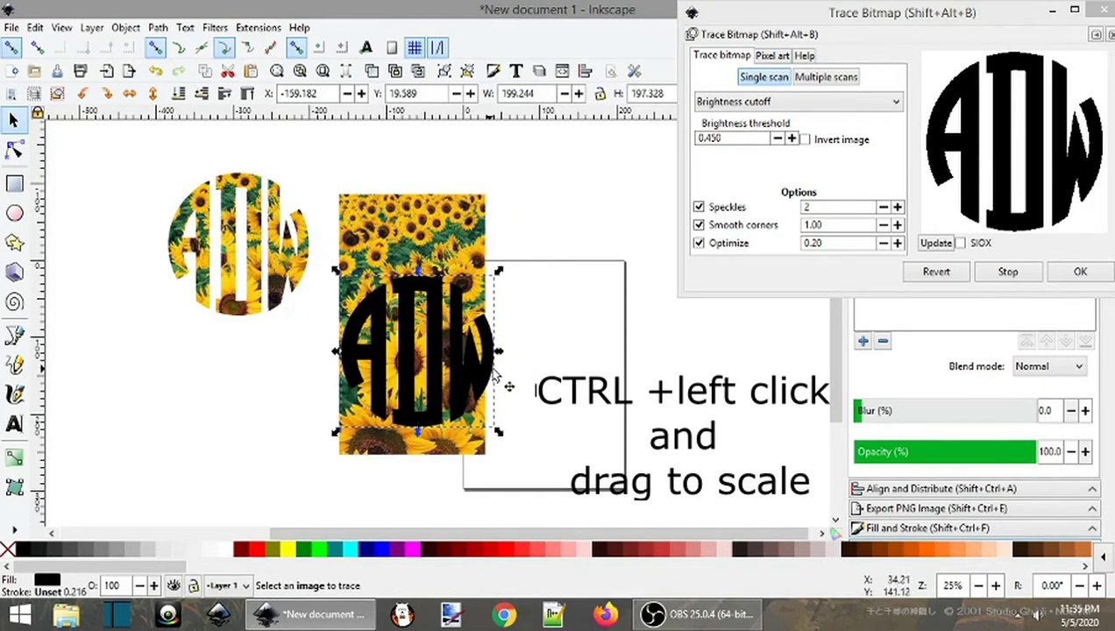
left_click_drag(500, 436, 489, 426)
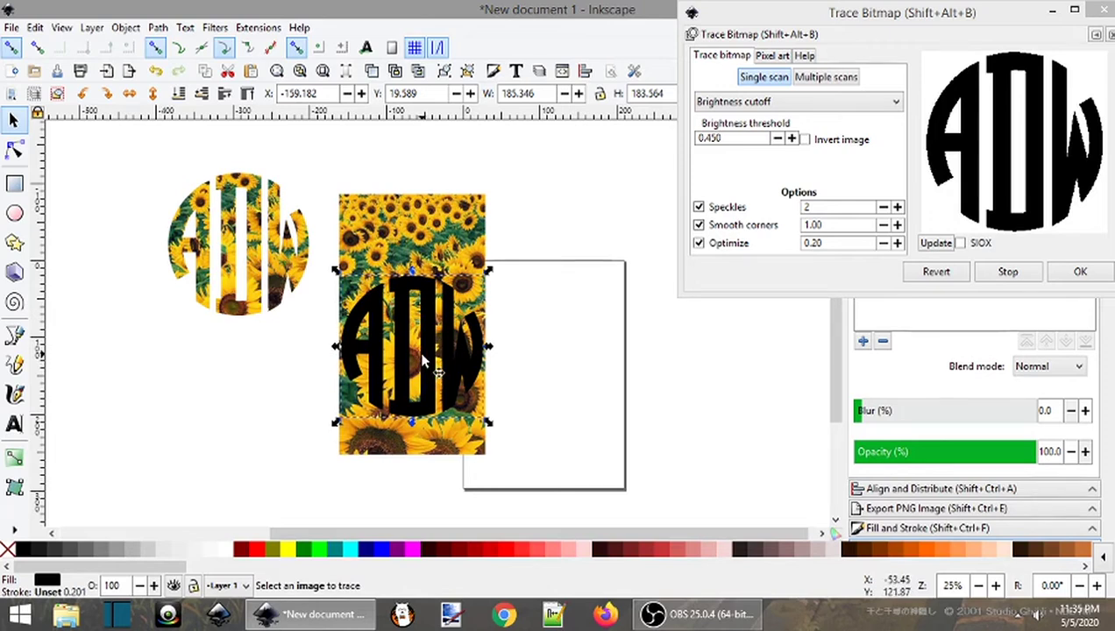
mouse_move(430, 349)
left_mouse_down()
mouse_move(427, 367)
mouse_move(424, 332)
left_mouse_up()
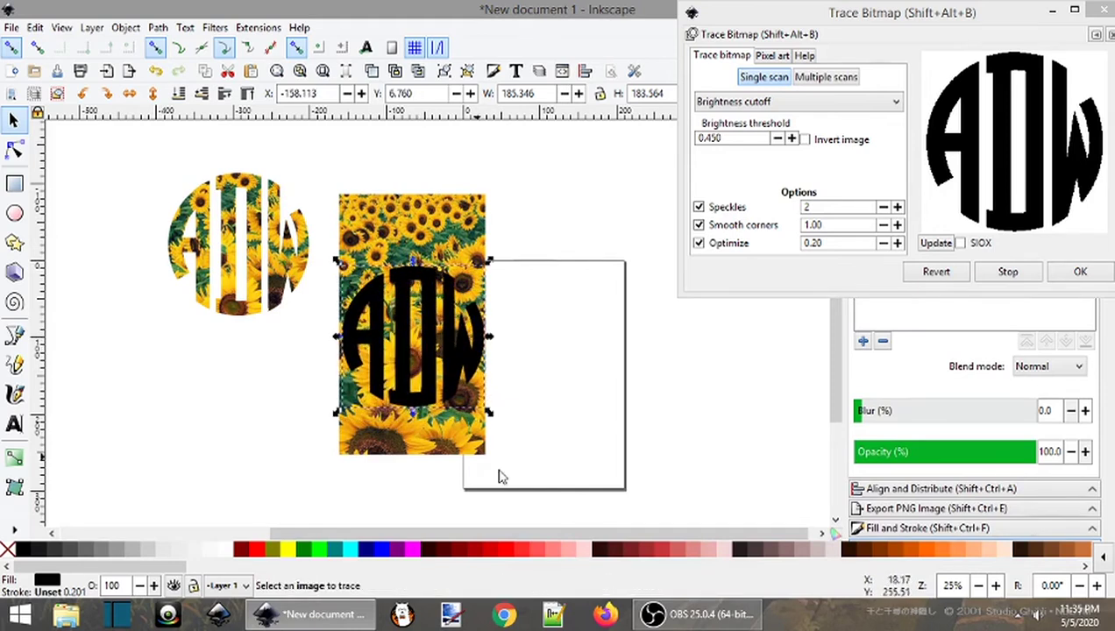
Clip the sunflower photo to the ADW path and move the result beside the first monogram
left_click(415, 221, "shift")
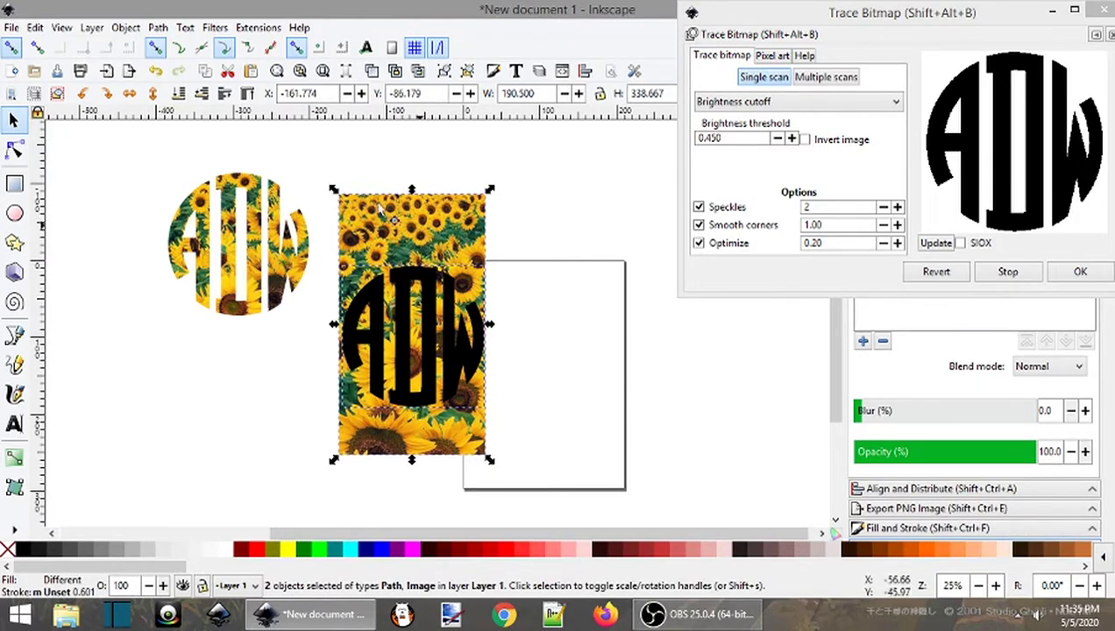
left_click(126, 27)
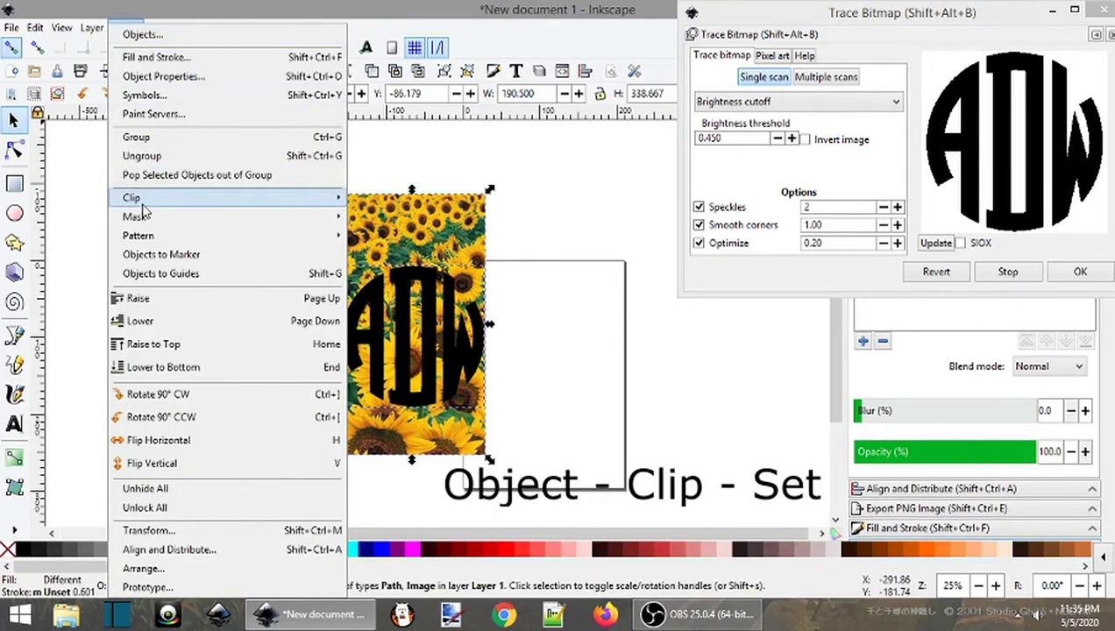
mouse_move(143, 207)
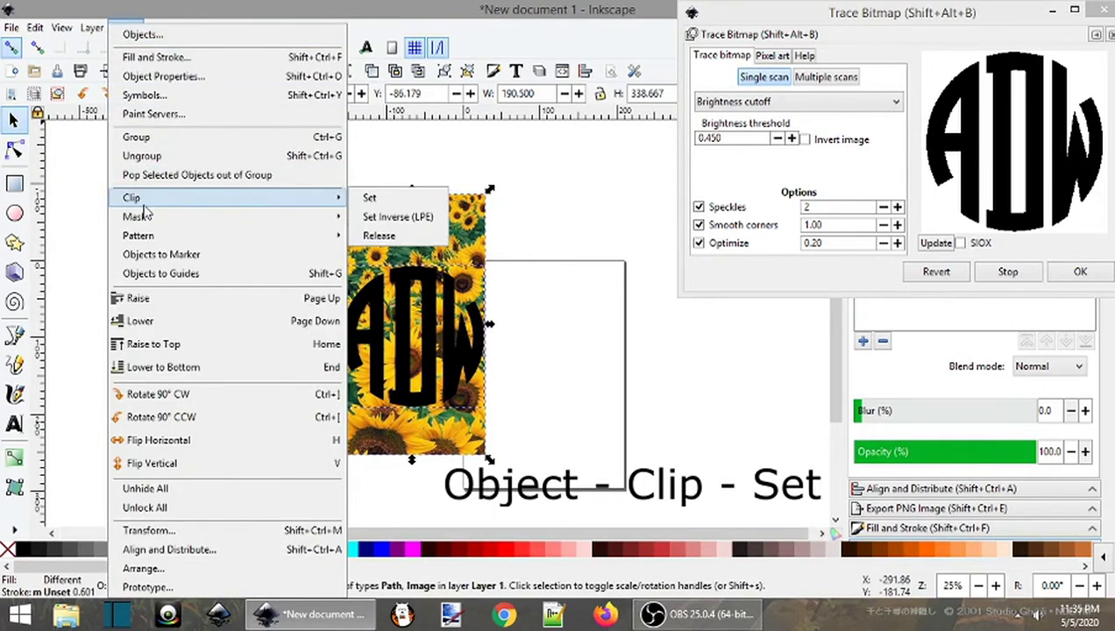
left_click(372, 202)
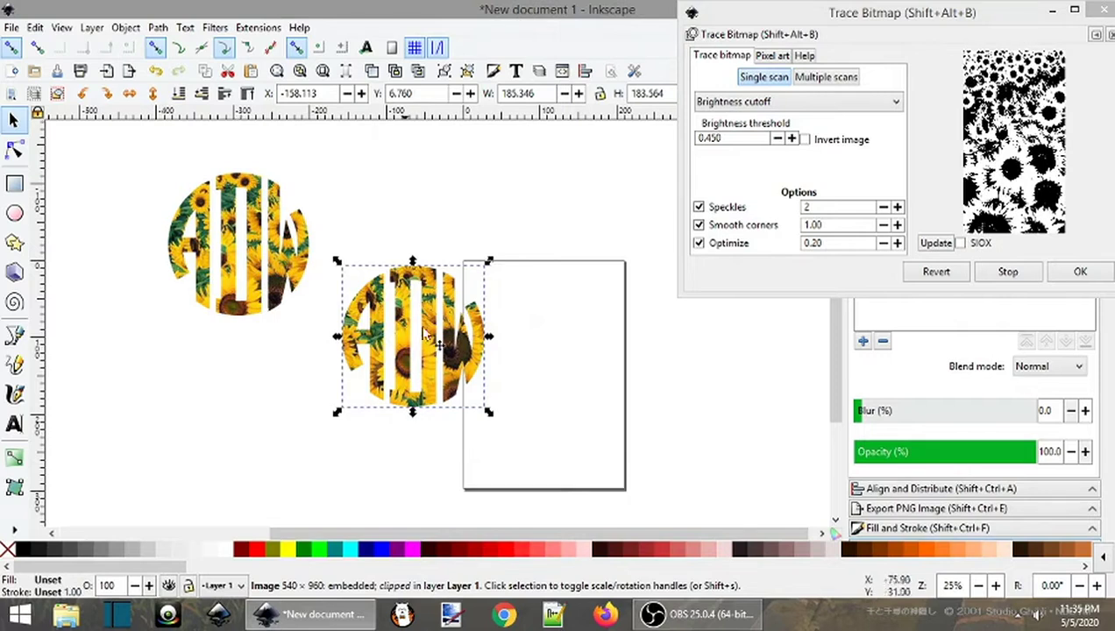
left_click_drag(462, 366, 499, 296)
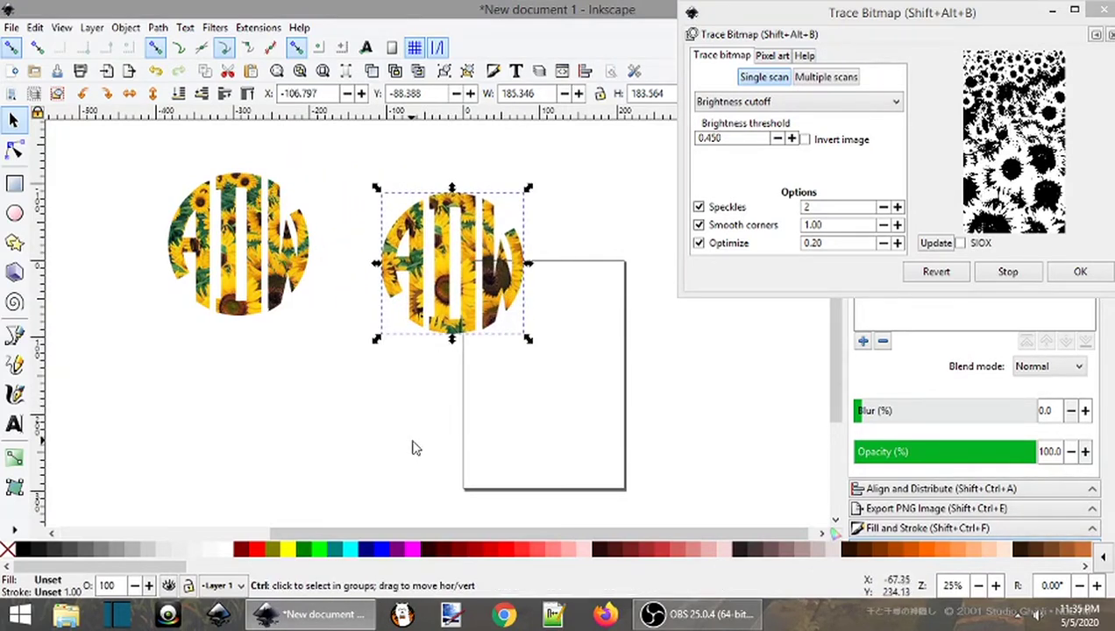
Undo the clip, raise the ADW path higher on the photo, and clip the photo to it again
key("ctrl+z")
key("ctrl+z")
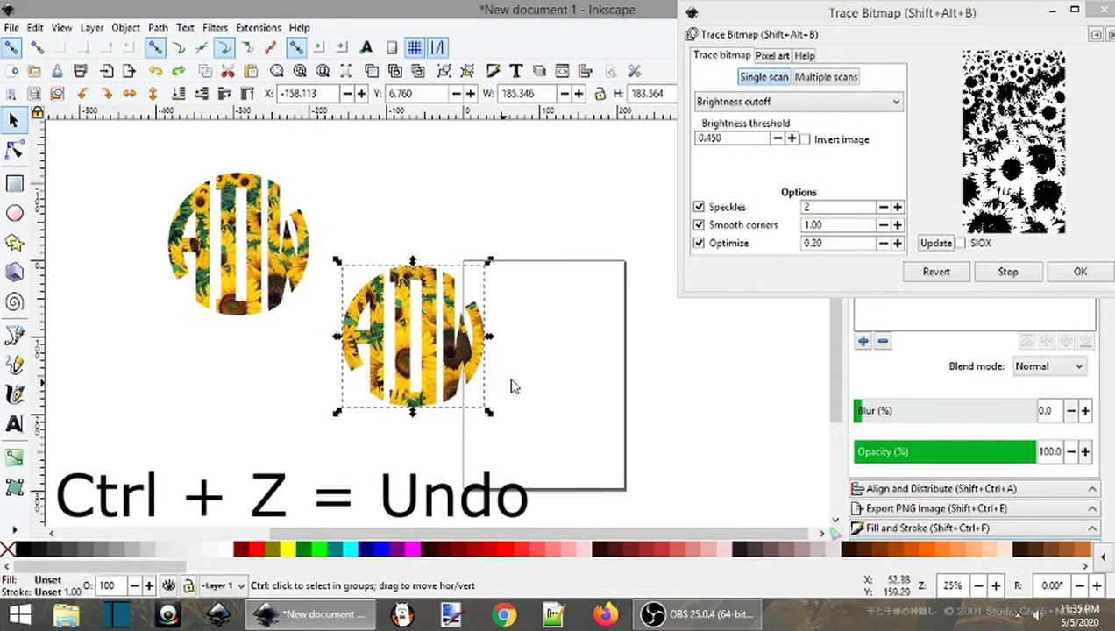
key("ctrl+z")
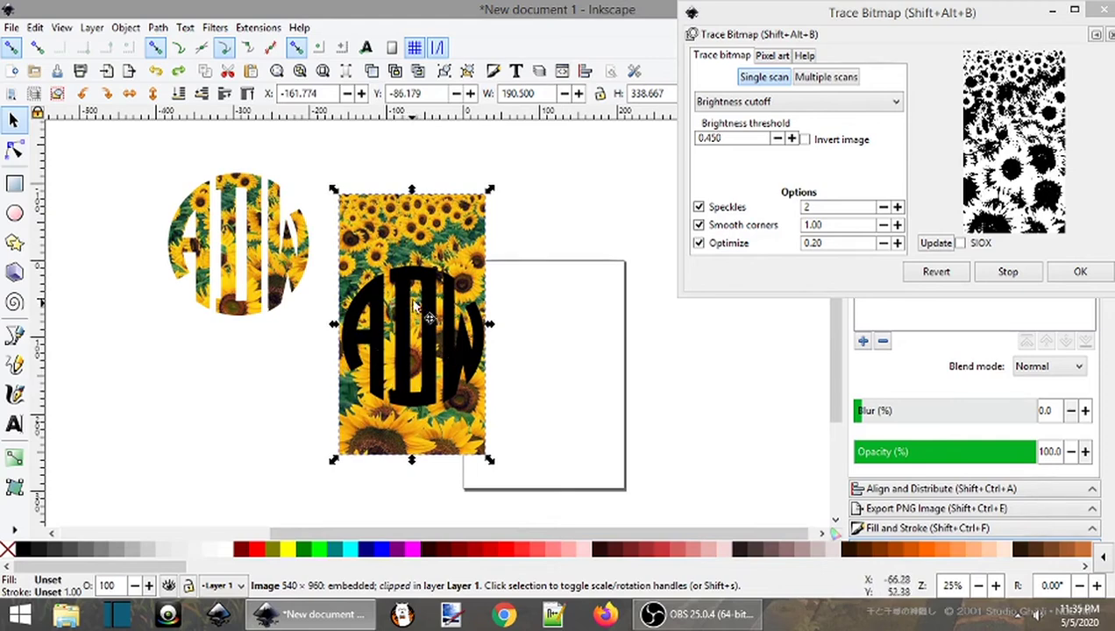
left_click_drag(431, 297, 432, 267)
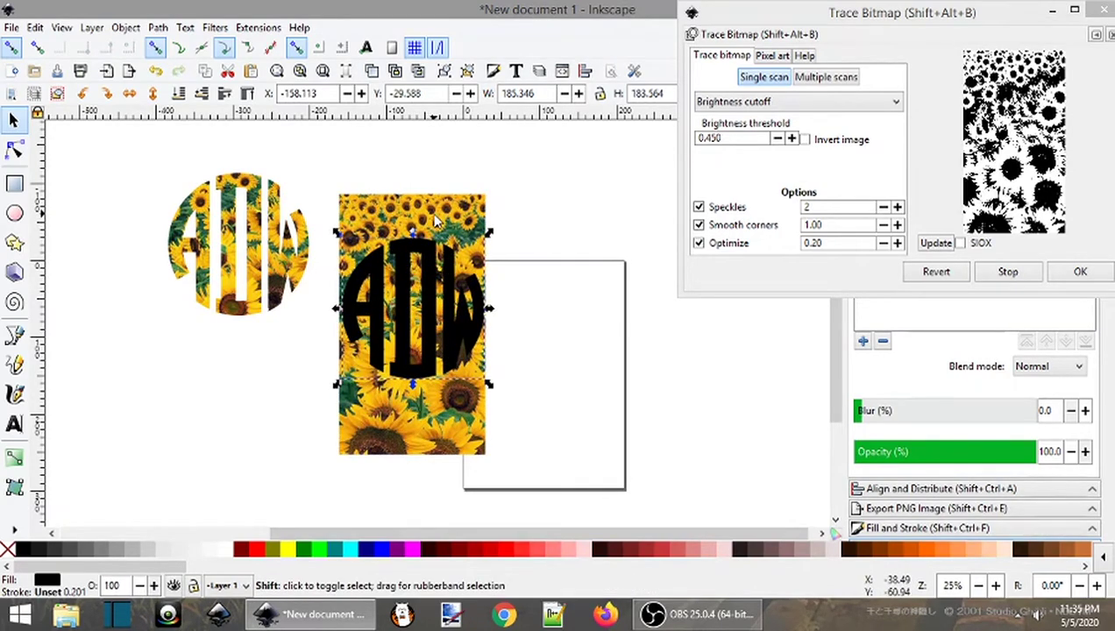
left_click(435, 224, "shift")
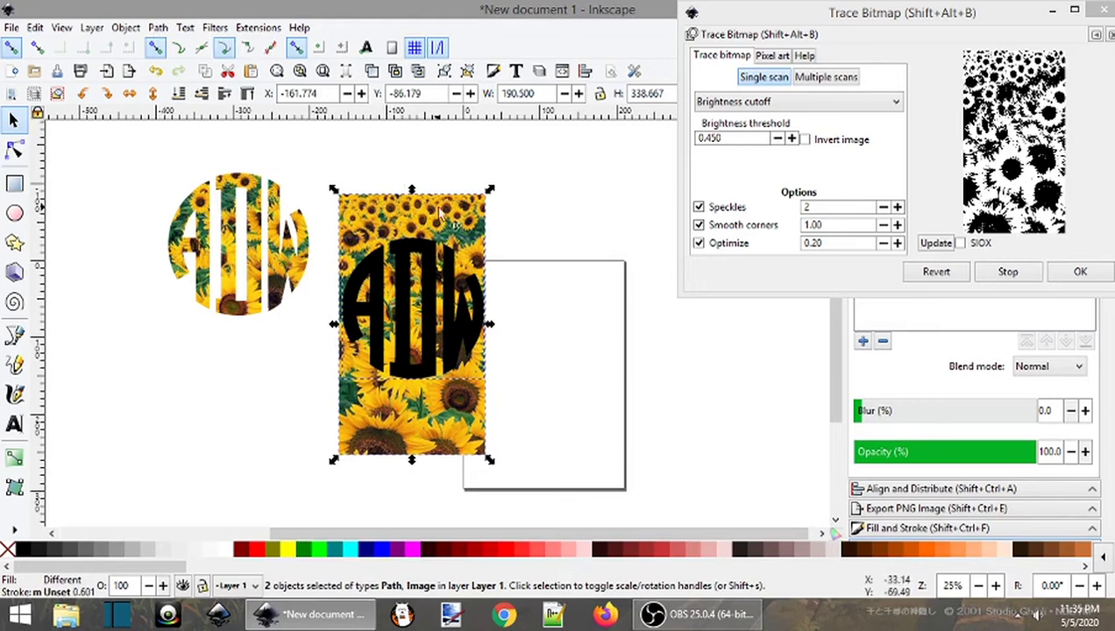
left_click(127, 27)
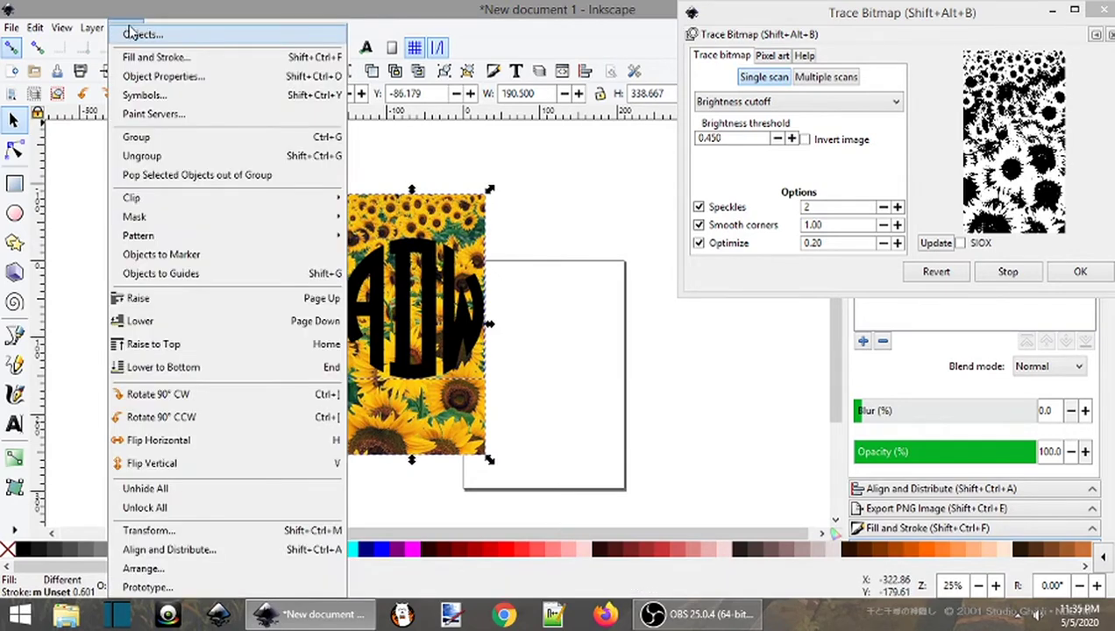
mouse_move(132, 207)
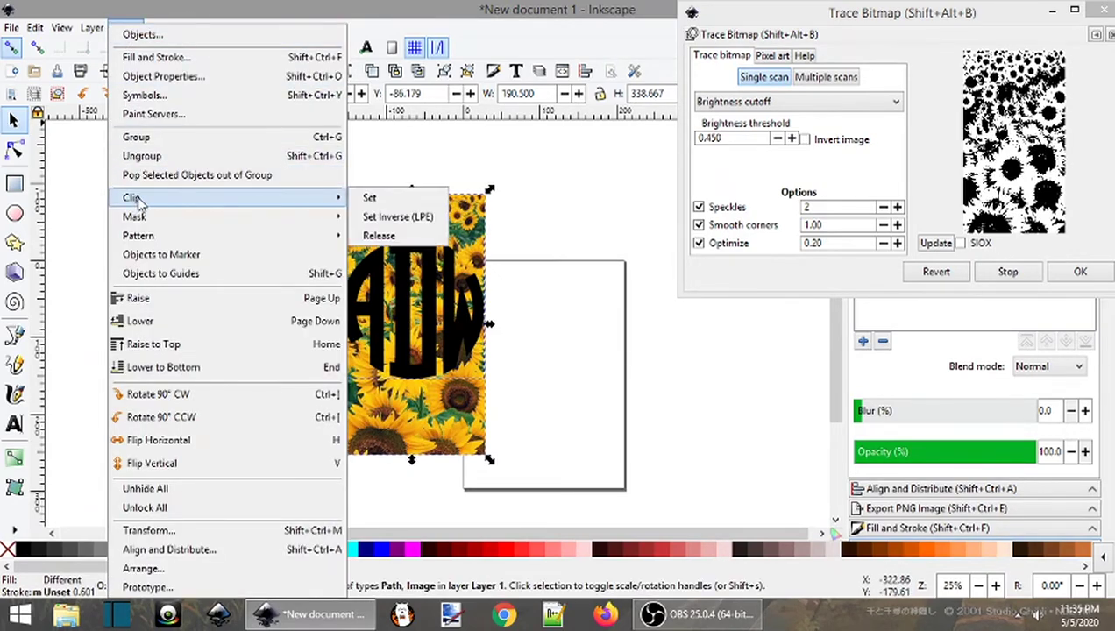
left_click(369, 197)
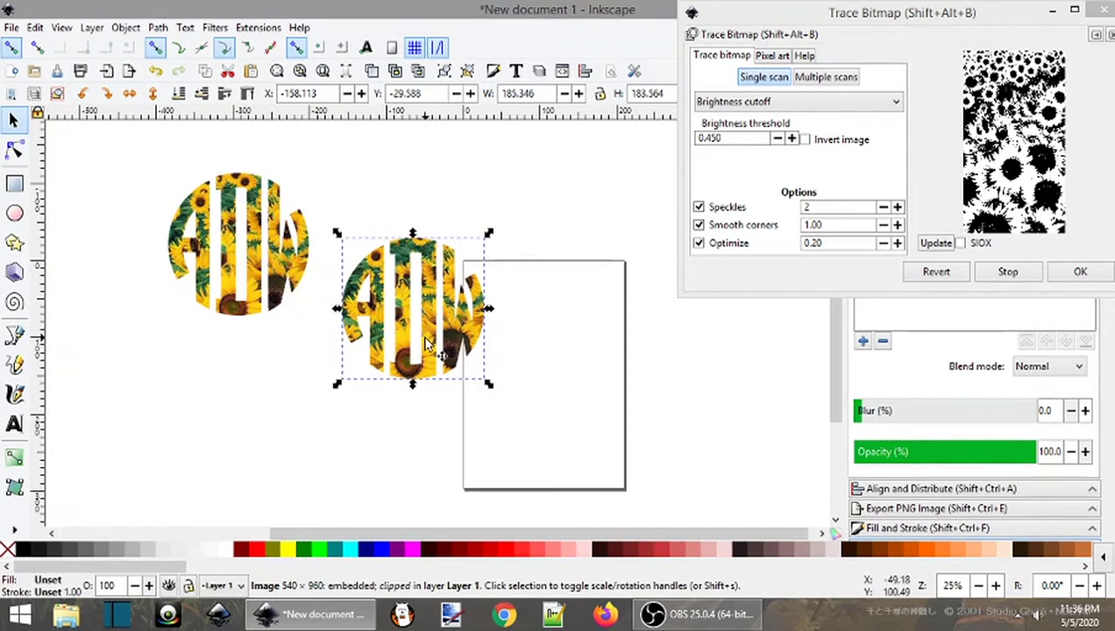
Close the Trace Bitmap dialog and switch toolbar units to inches, showing 7.297 × 7.227 in
left_click_drag(427, 349, 447, 375)
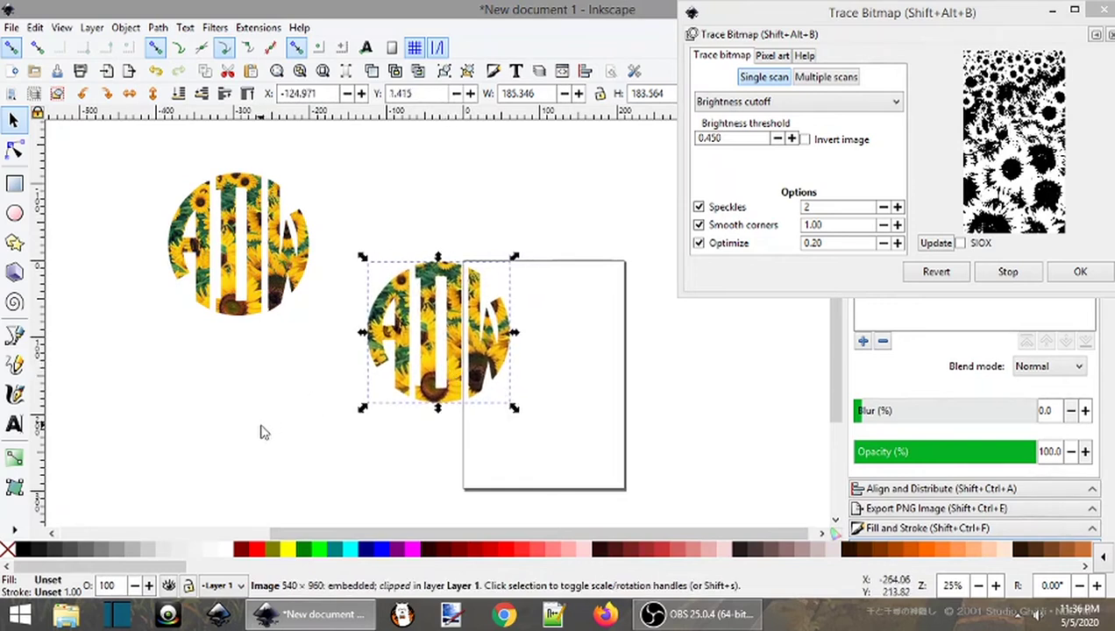
left_click(230, 415)
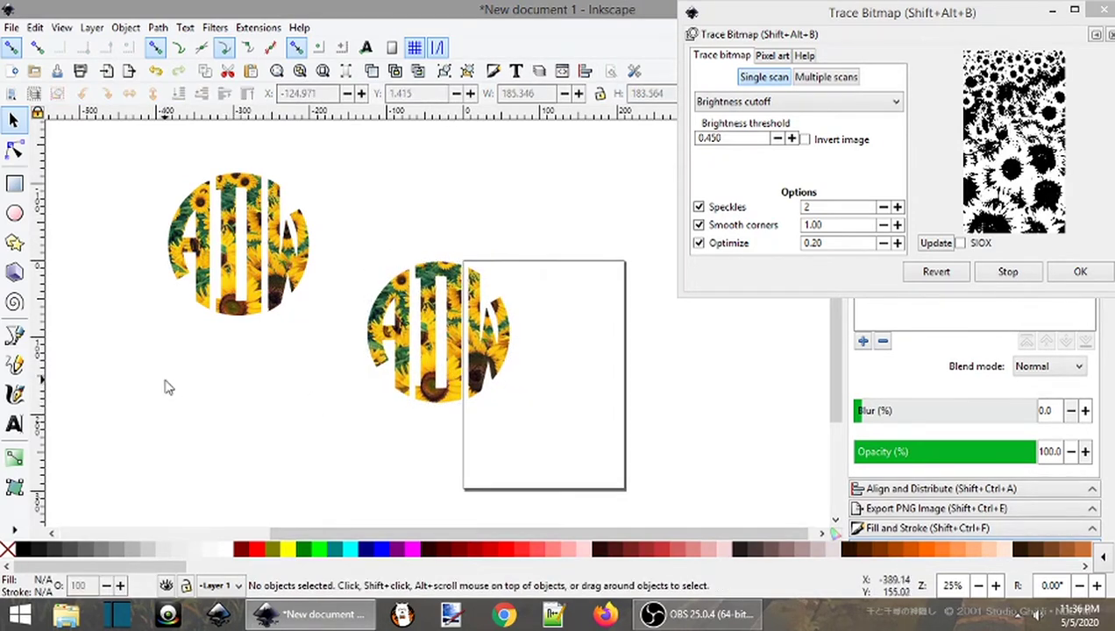
left_click(422, 330)
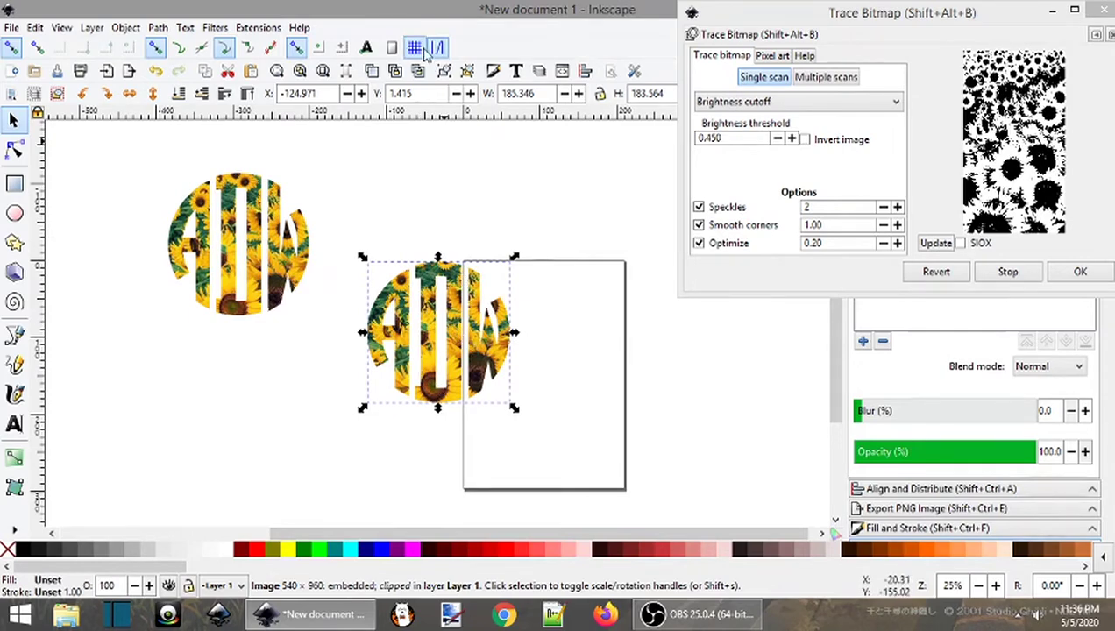
left_click(1096, 9)
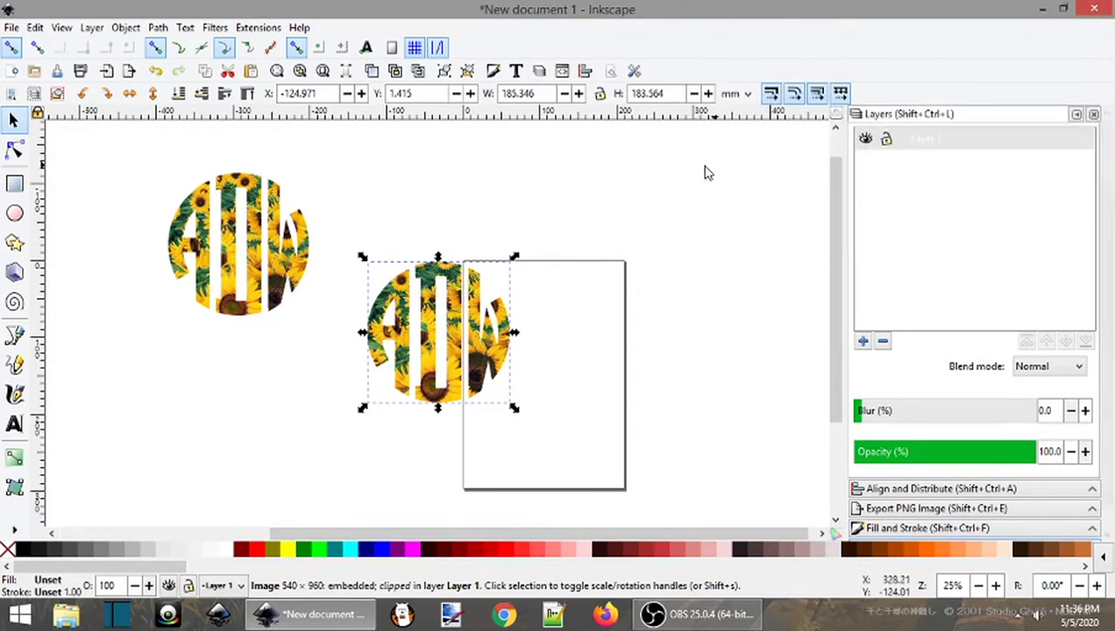
left_click(735, 93)
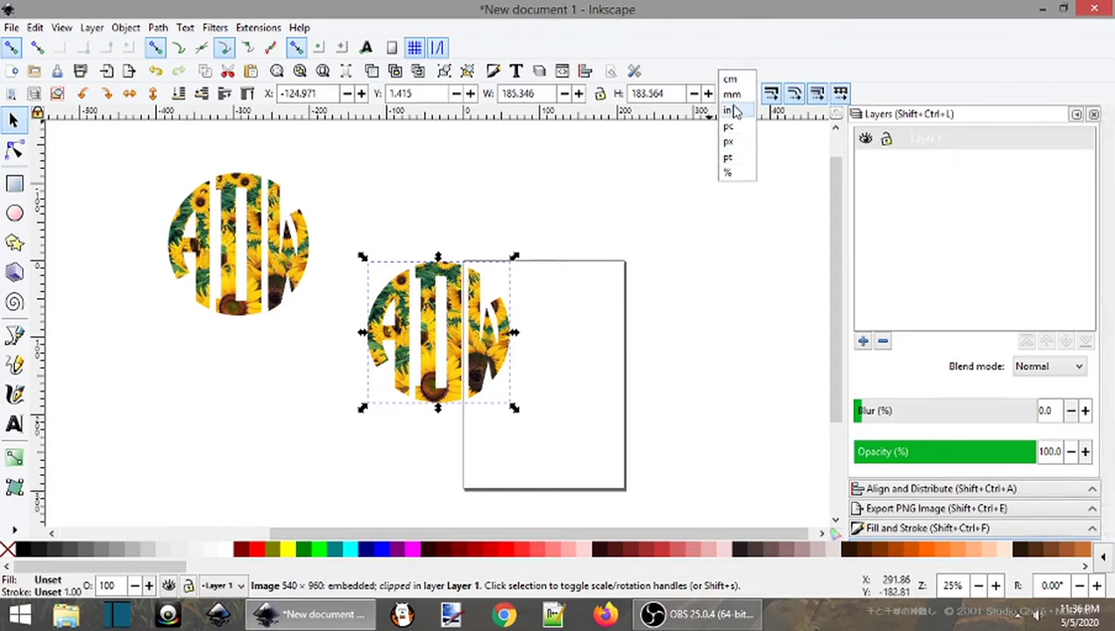
left_click(729, 111)
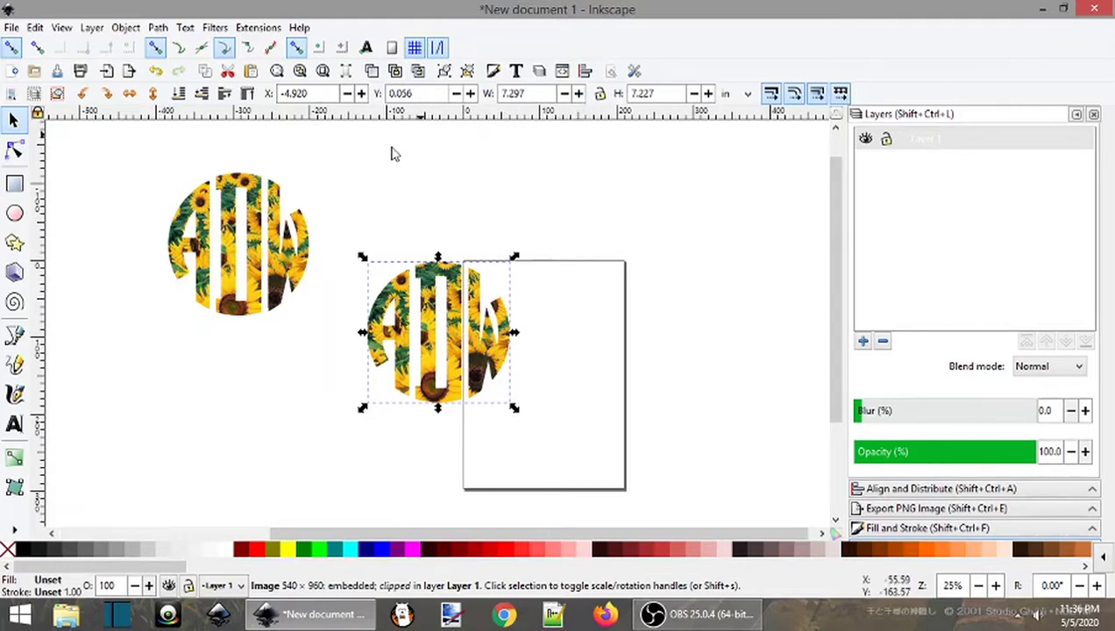
left_click_drag(383, 241, 525, 186)
Move the black monogram below, then set the sunflower monogram's W and H to 7 in
left_click_drag(180, 259, 492, 463)
left_click_drag(496, 212, 395, 309)
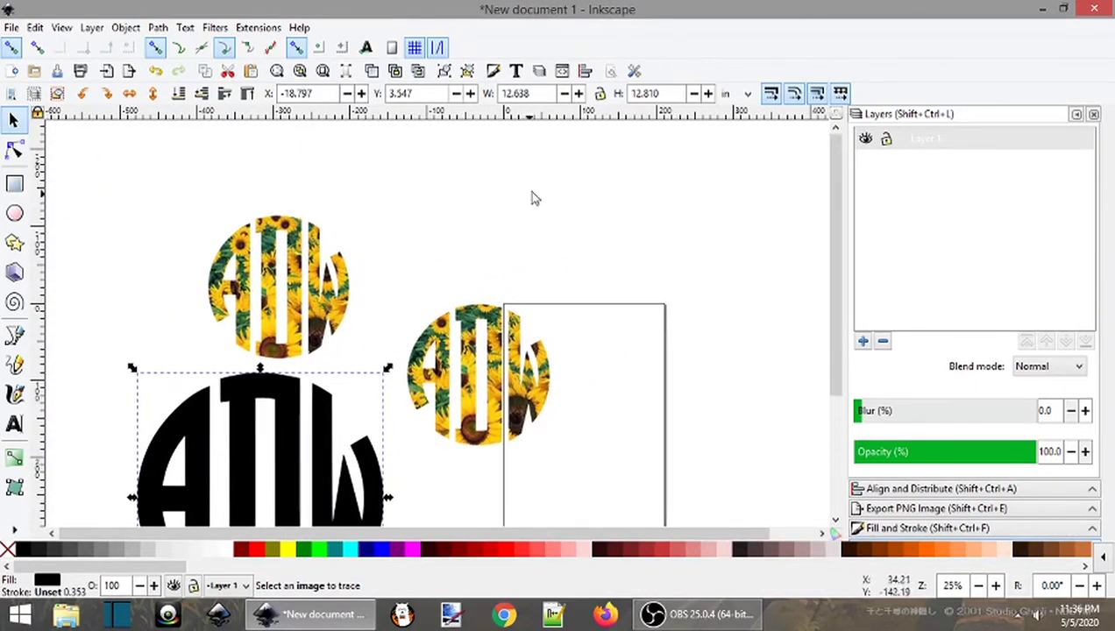
left_click(501, 334)
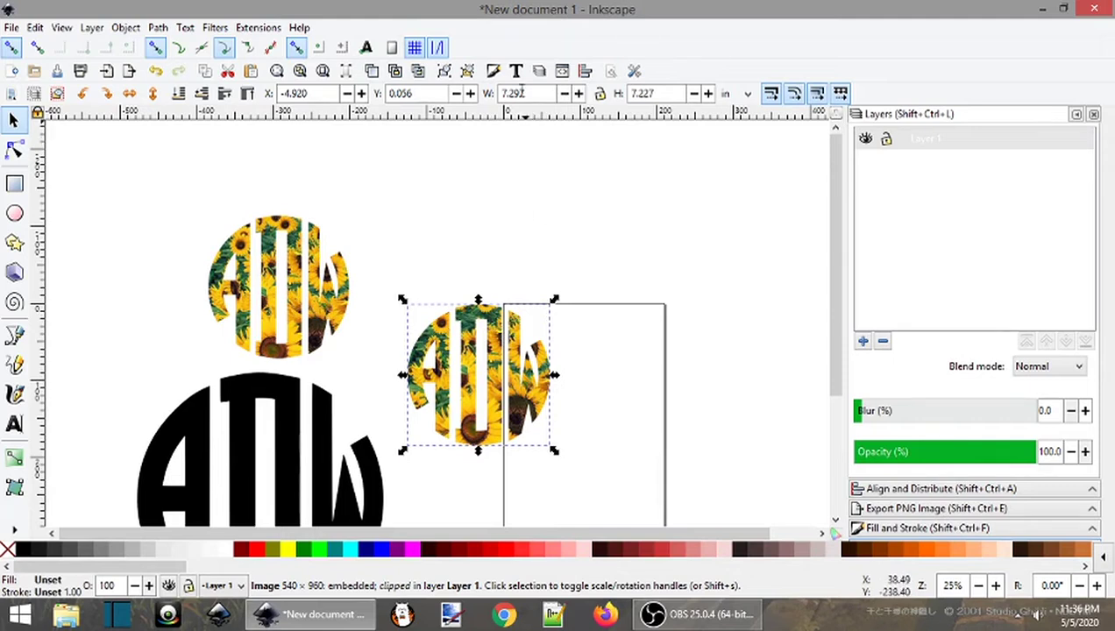
left_click_drag(529, 92, 495, 99)
type("7")
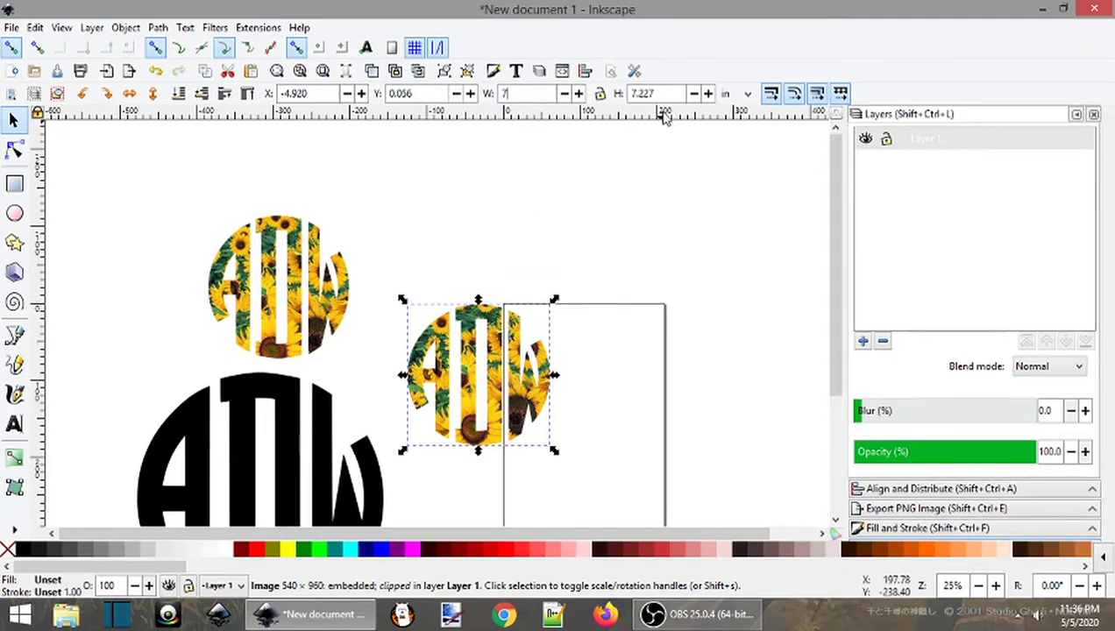
left_click_drag(661, 95, 625, 99)
type("7")
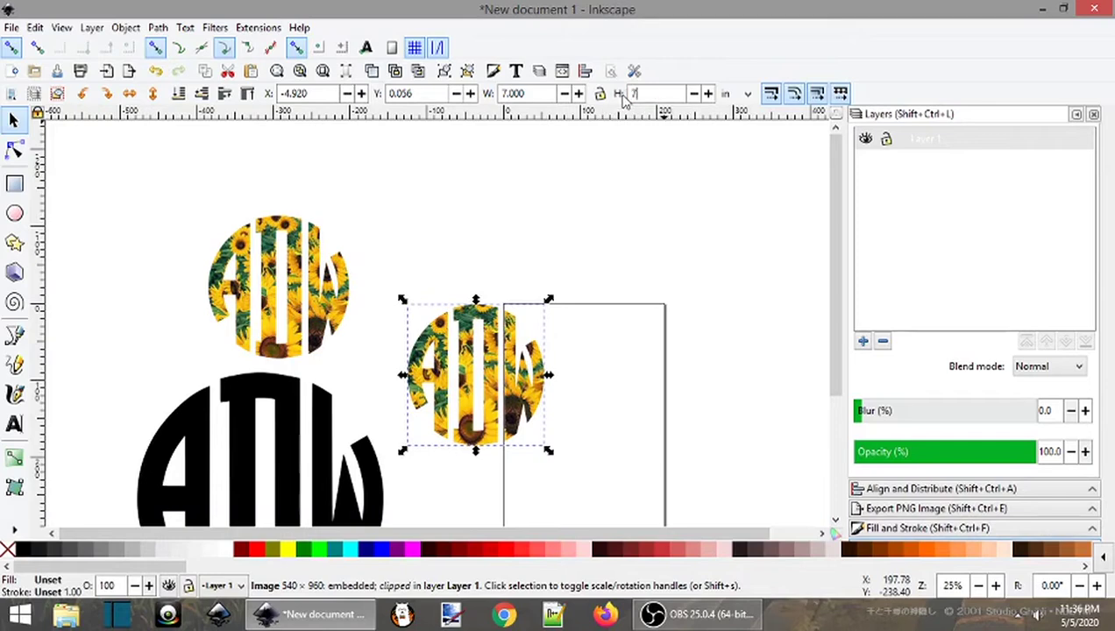
key("Return")
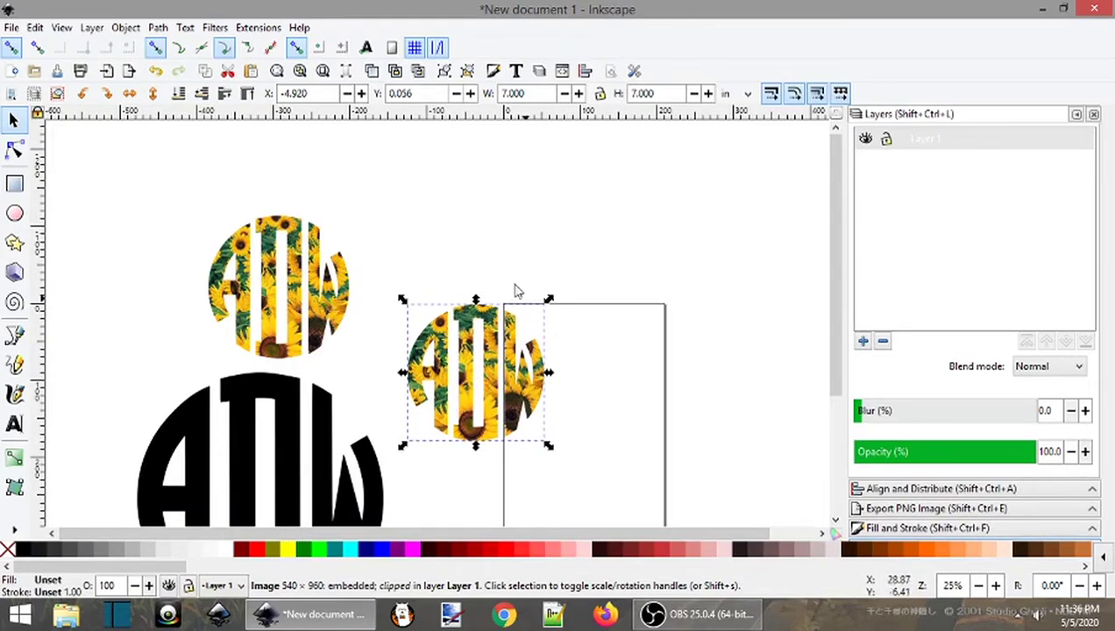
left_click_drag(581, 379, 604, 337)
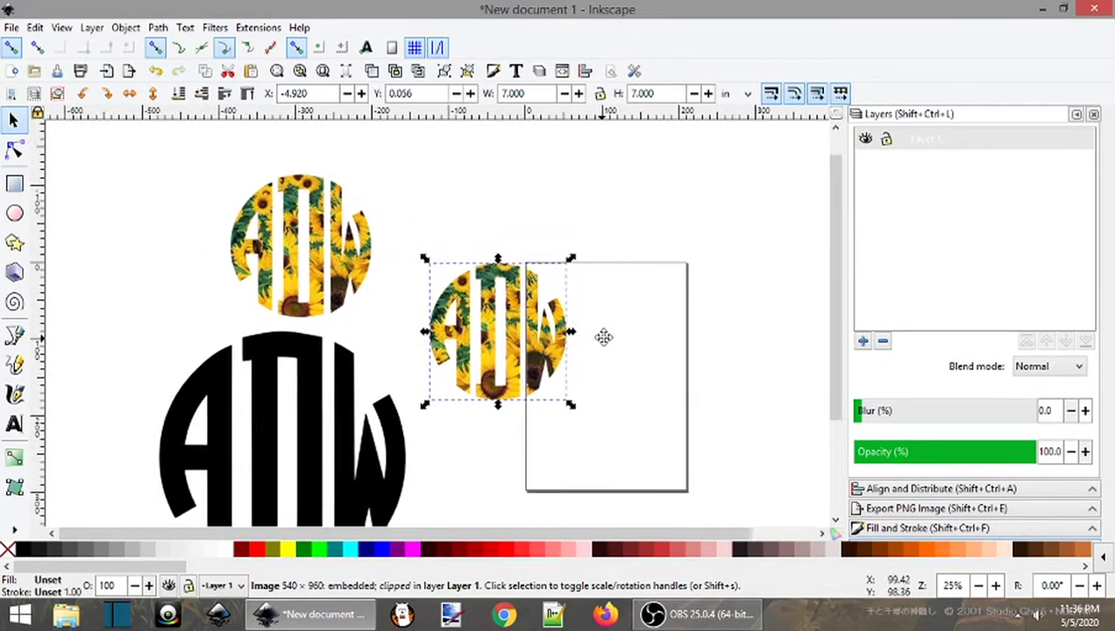
left_click(412, 466)
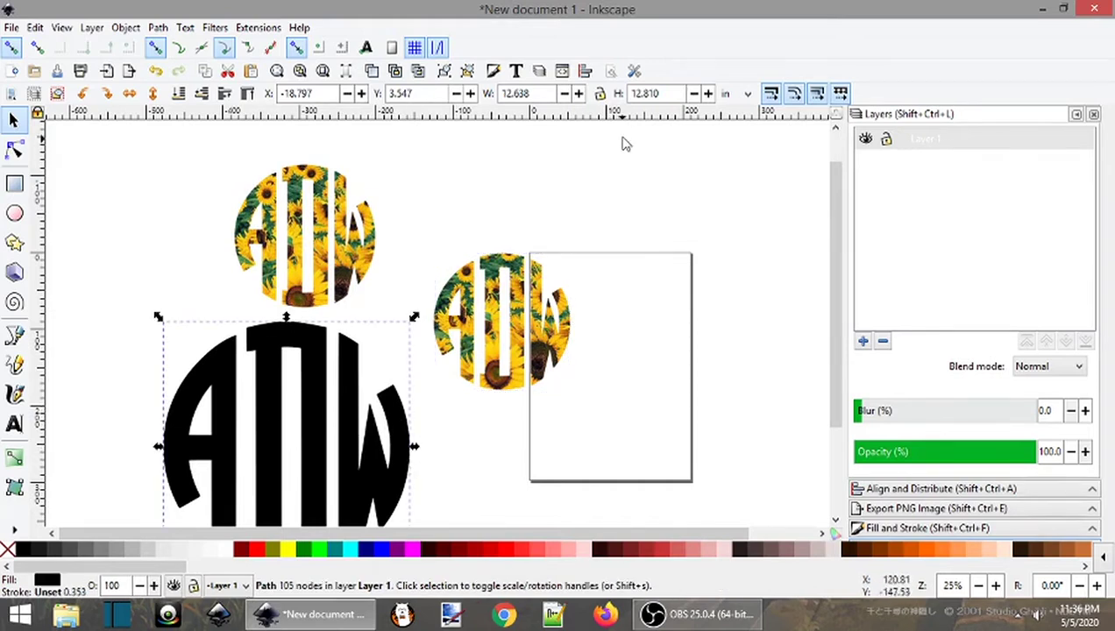
Resize the black ADW monogram to 7 × 7 inches
left_click_drag(543, 93, 498, 93)
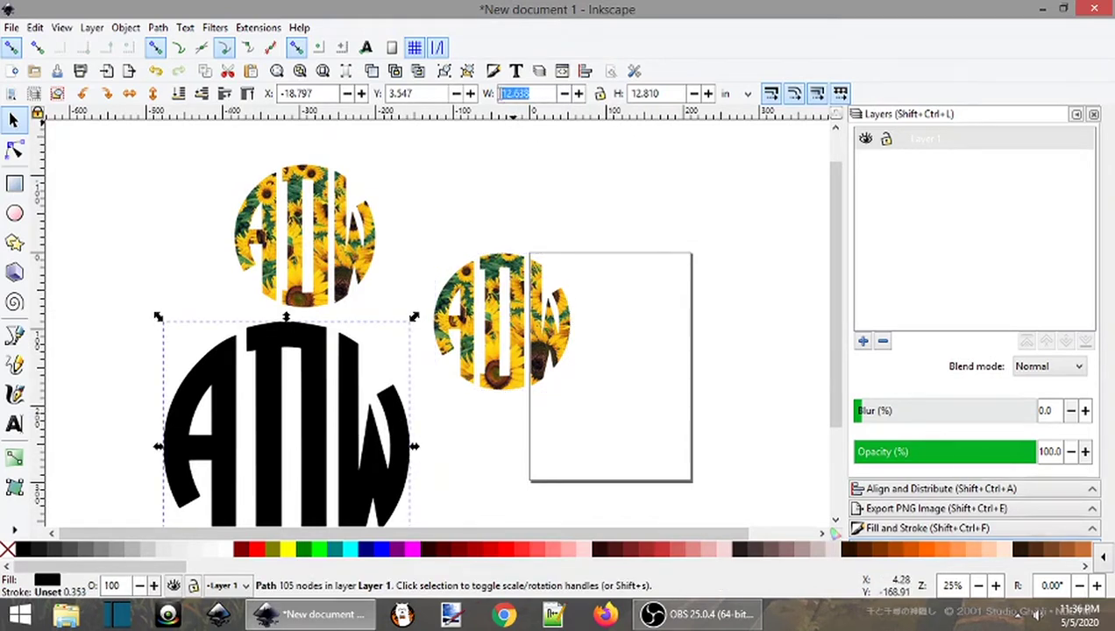
type("7")
key("Tab")
type("7")
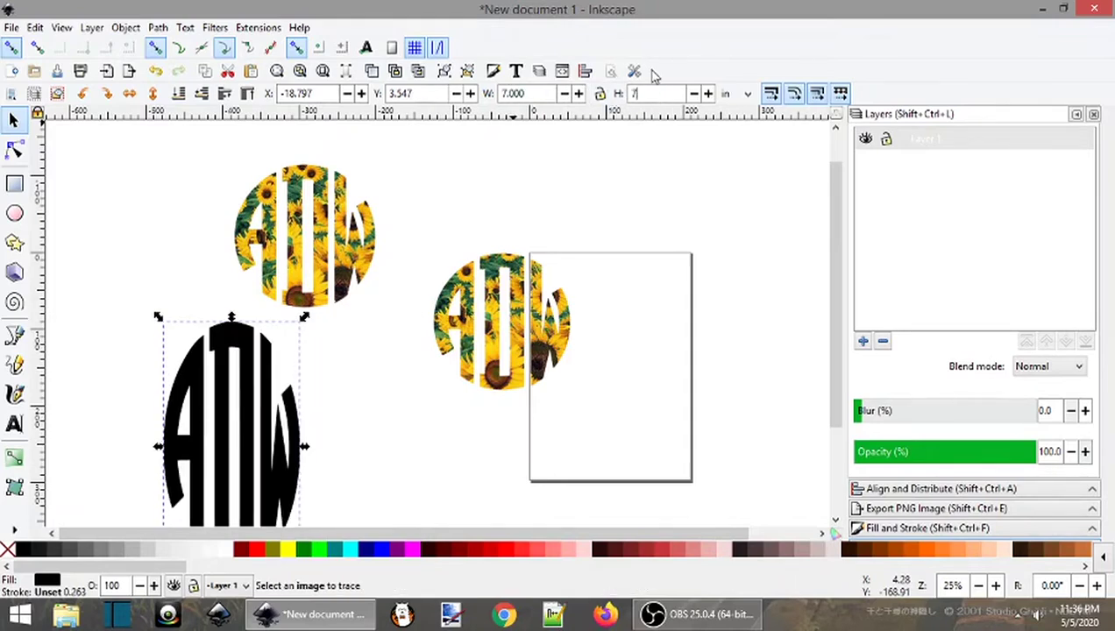
key("Return")
Move the black monogram onto the page beside the sunflower one and lower it to bottom
left_click_drag(294, 426, 708, 353)
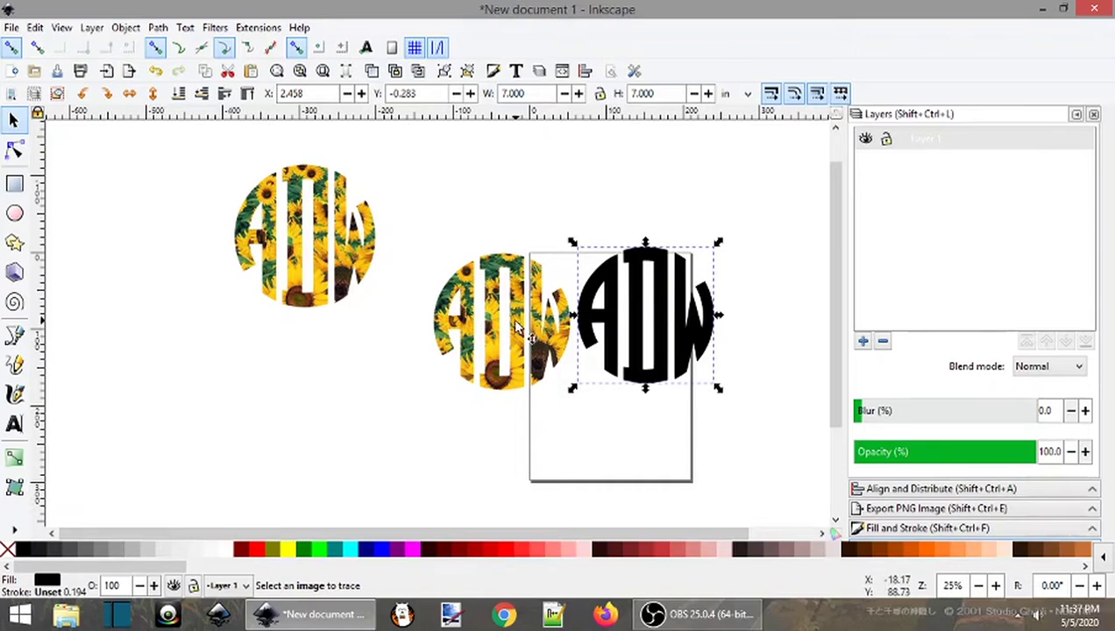
right_click(639, 317)
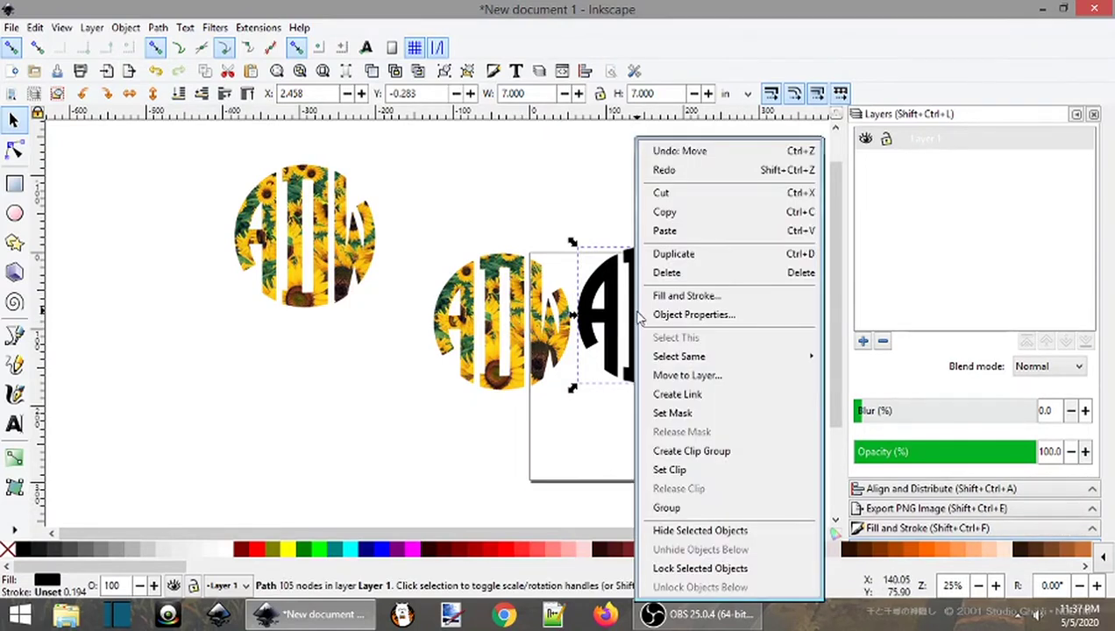
left_click(554, 207)
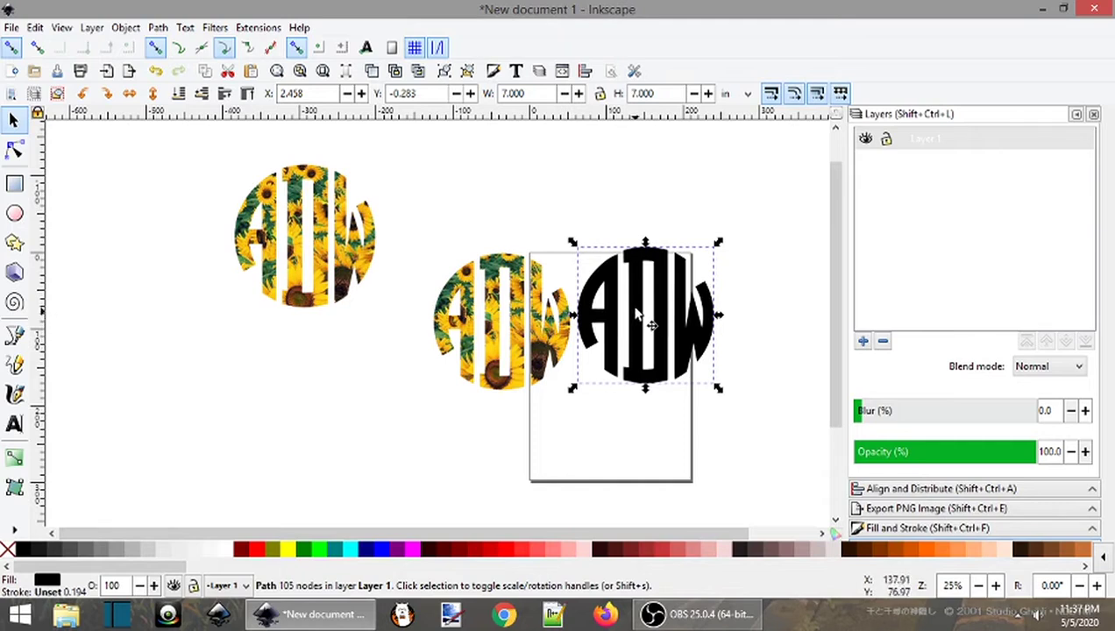
left_click(125, 27)
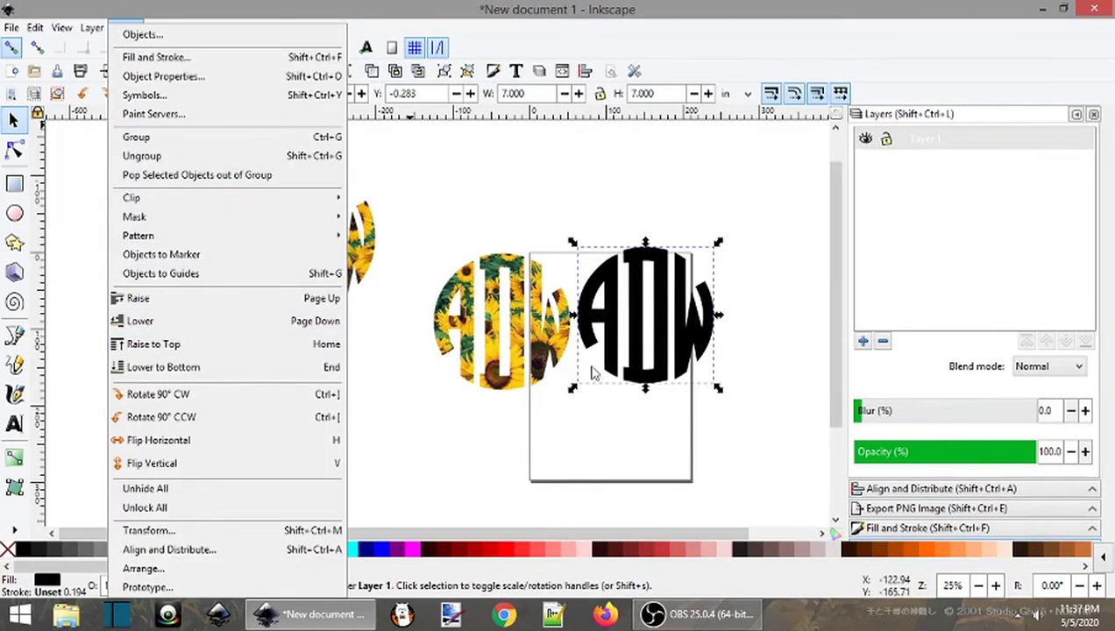
left_click(158, 370)
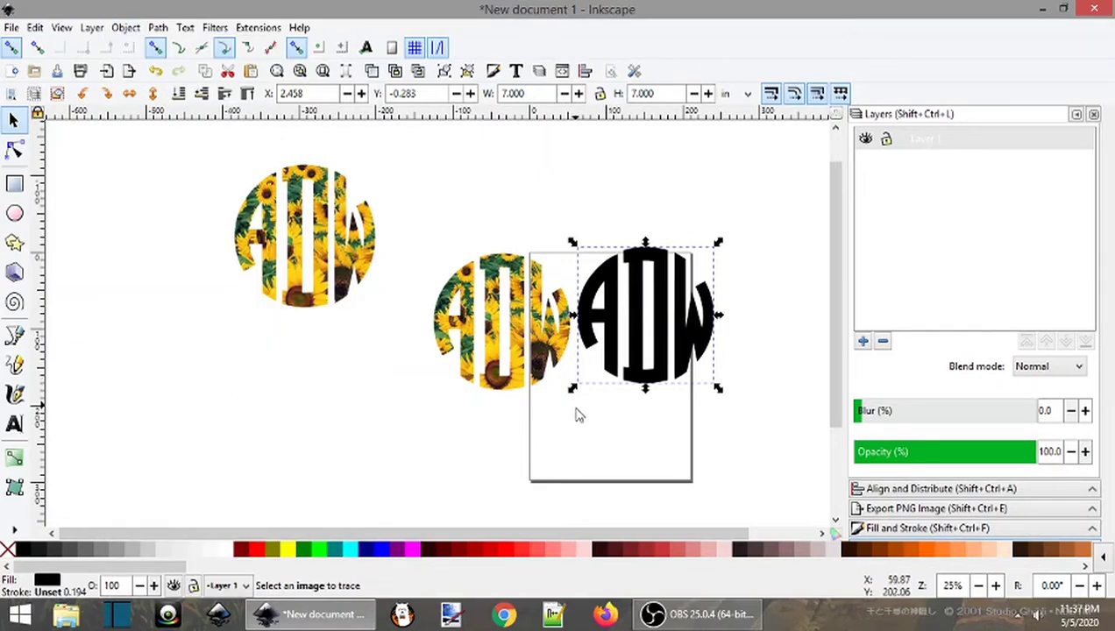
Align the sunflower monogram over the black one and add a new layer, Layer 2, above Layer 1
mouse_move(545, 338)
left_mouse_down()
mouse_move(624, 347)
mouse_move(541, 342)
left_mouse_up()
key("shift")
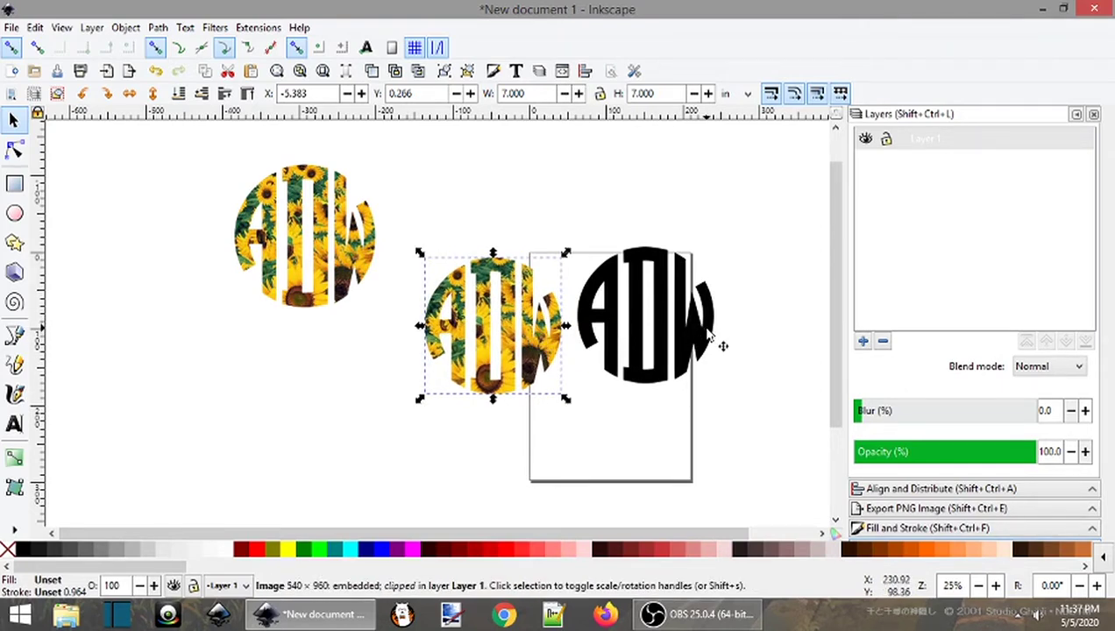
left_click(614, 326)
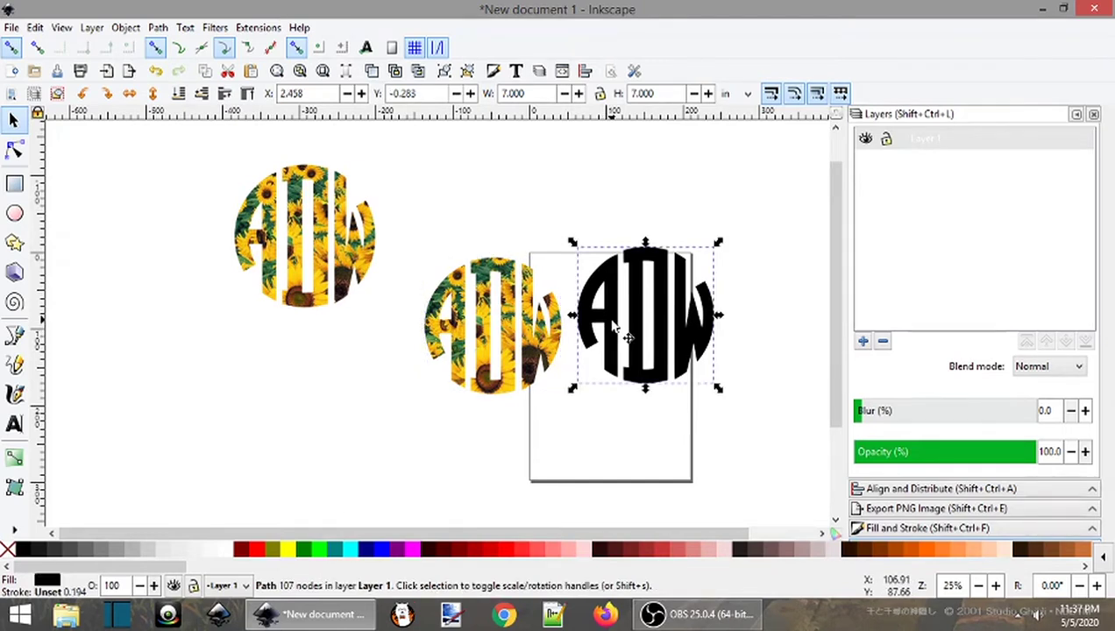
left_click(864, 342)
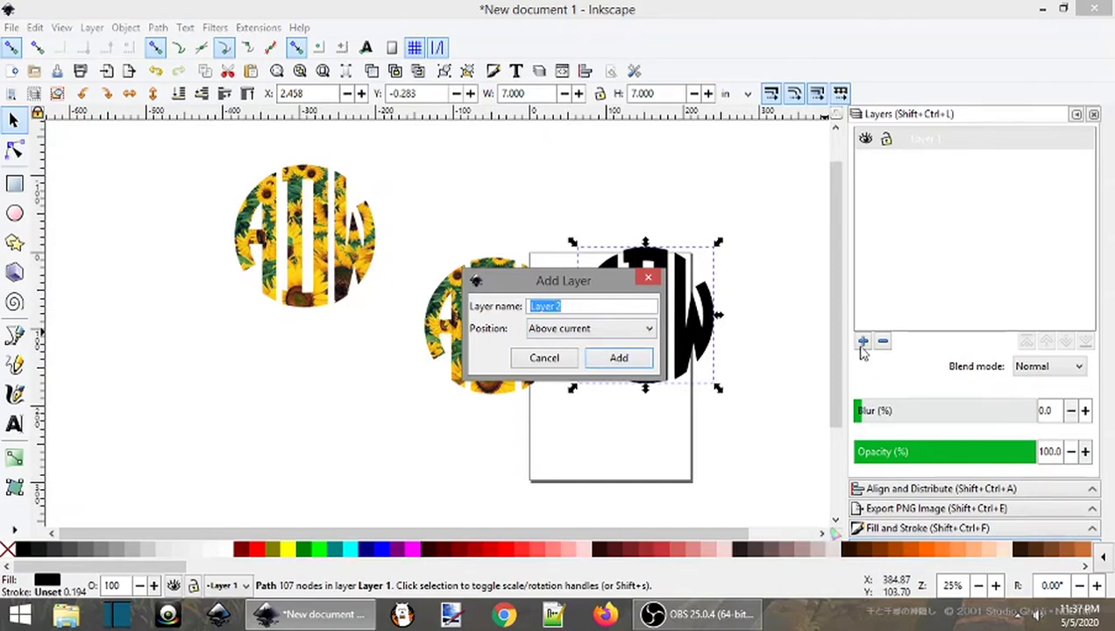
left_click(636, 359)
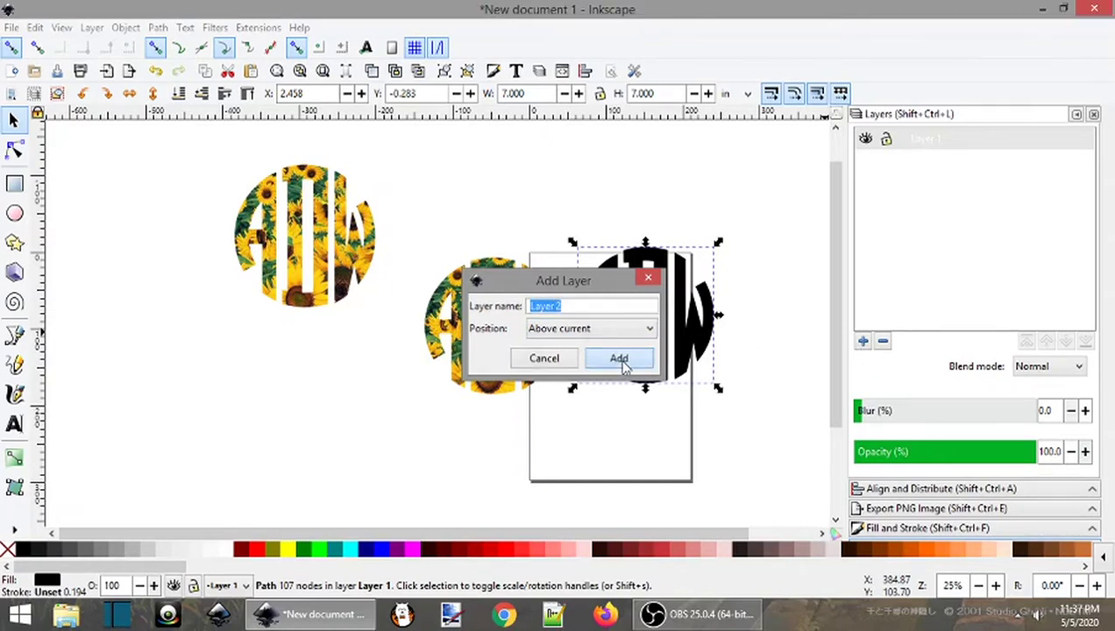
left_click(662, 307)
Move the black ADW monogram to Layer 1
right_click(663, 307)
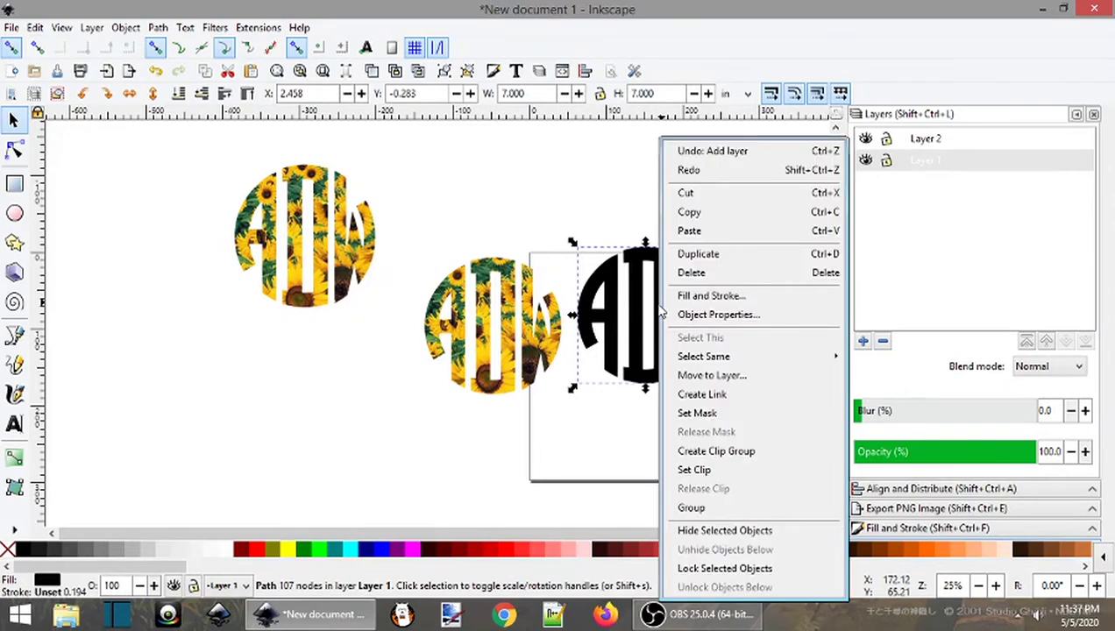
left_click(700, 377)
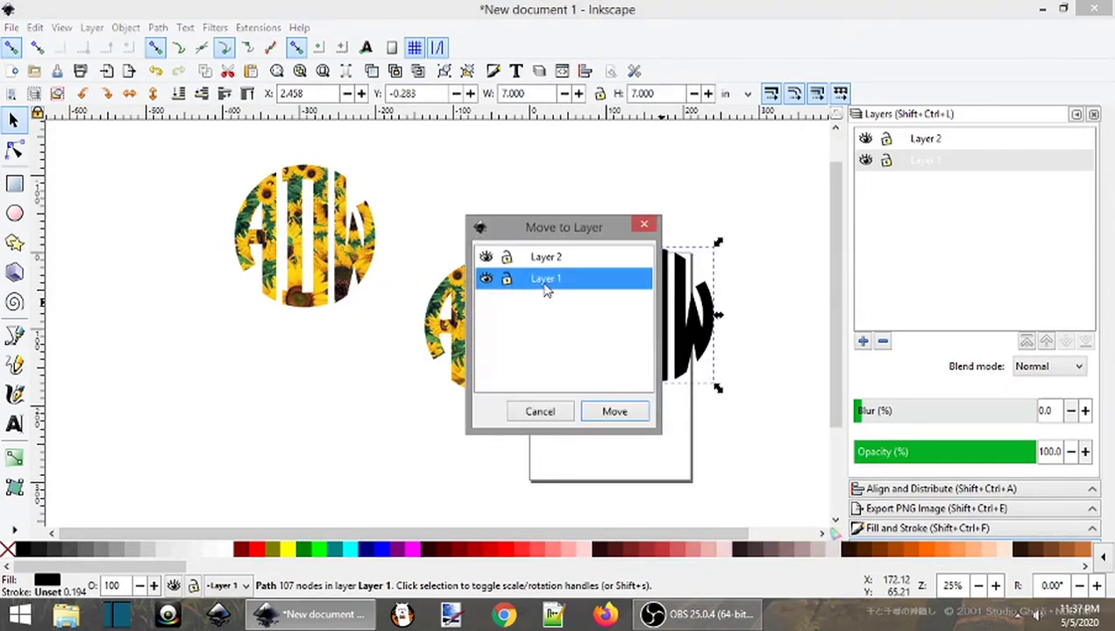
left_click(623, 415)
Move the sunflower monogram image to Layer 2, then select both monograms
left_click(498, 332)
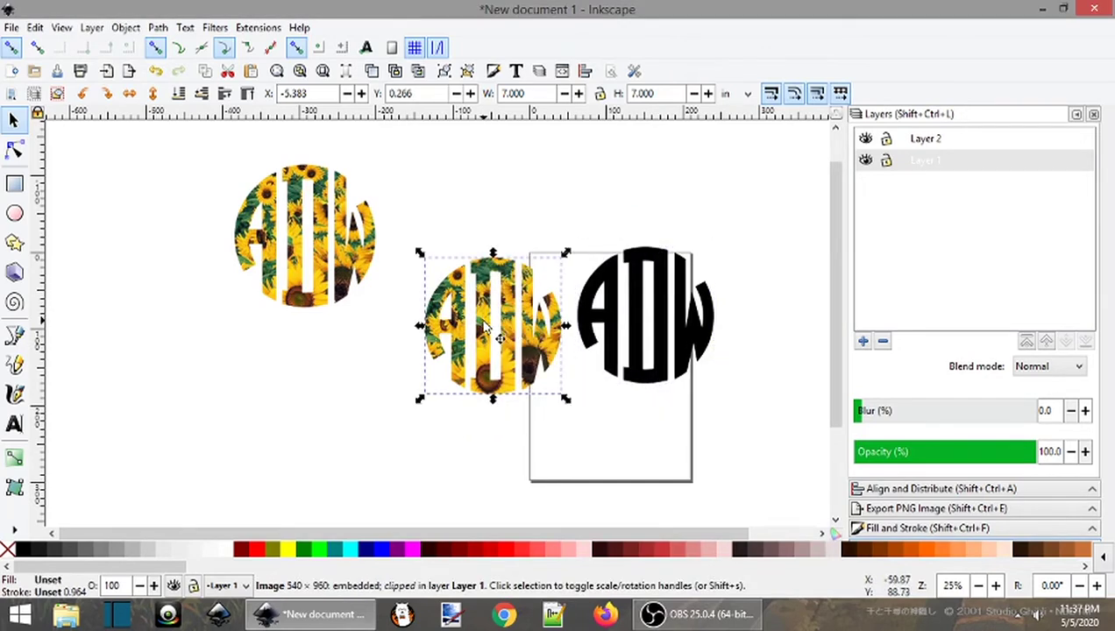
right_click(487, 329)
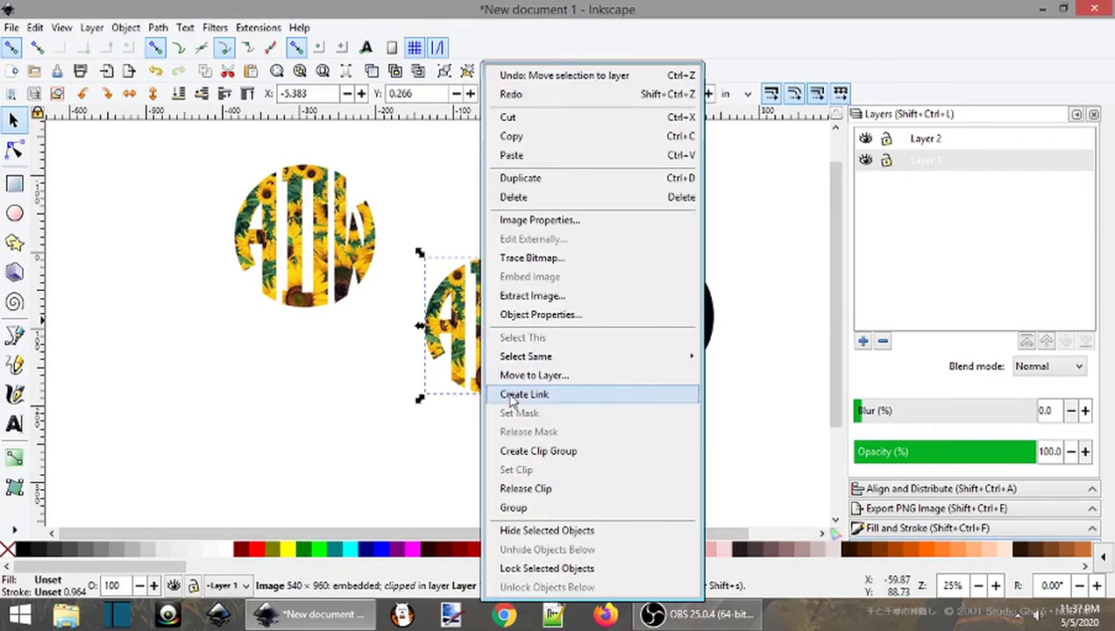
left_click(532, 377)
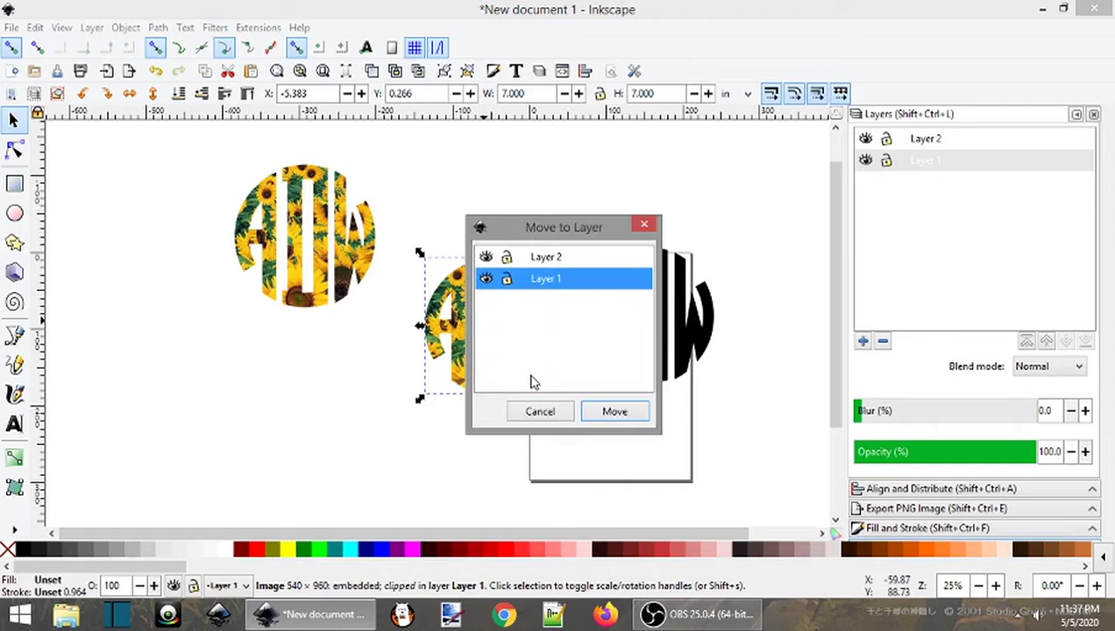
left_click(547, 257)
left_click(614, 411)
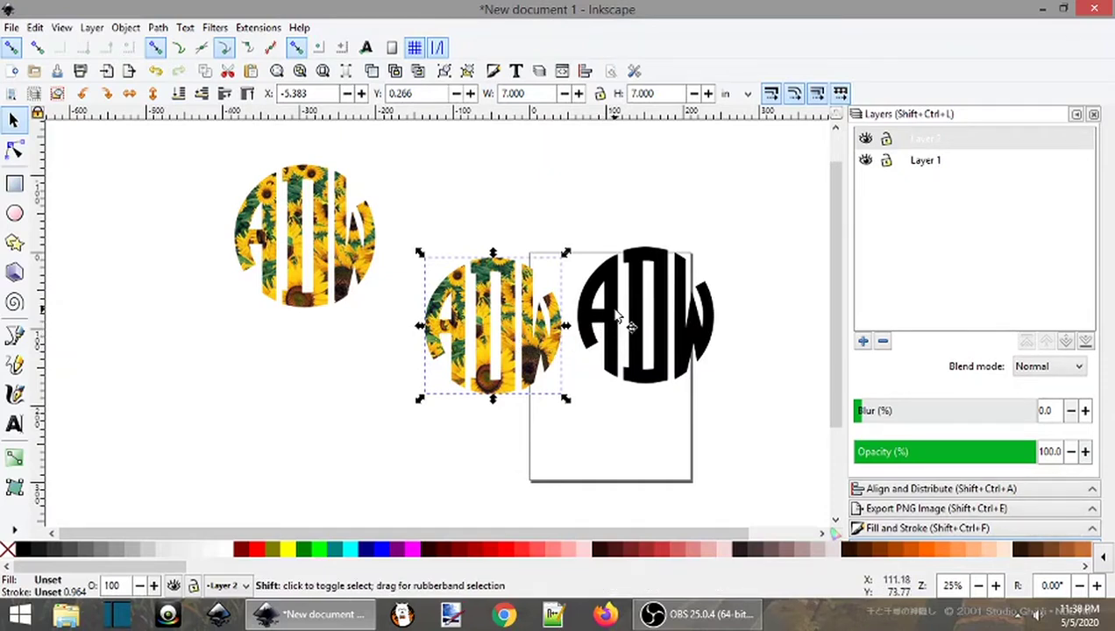
left_click(618, 336, "shift")
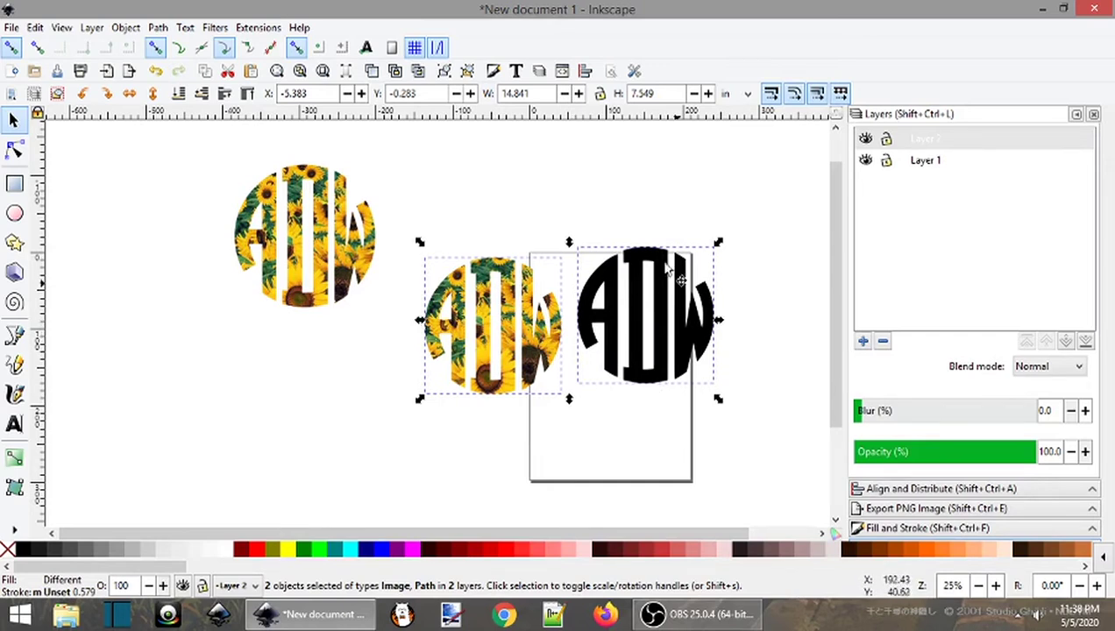
Centre both monograms on each other's vertical and horizontal axes, then deselect and return to Layers
left_click(586, 72)
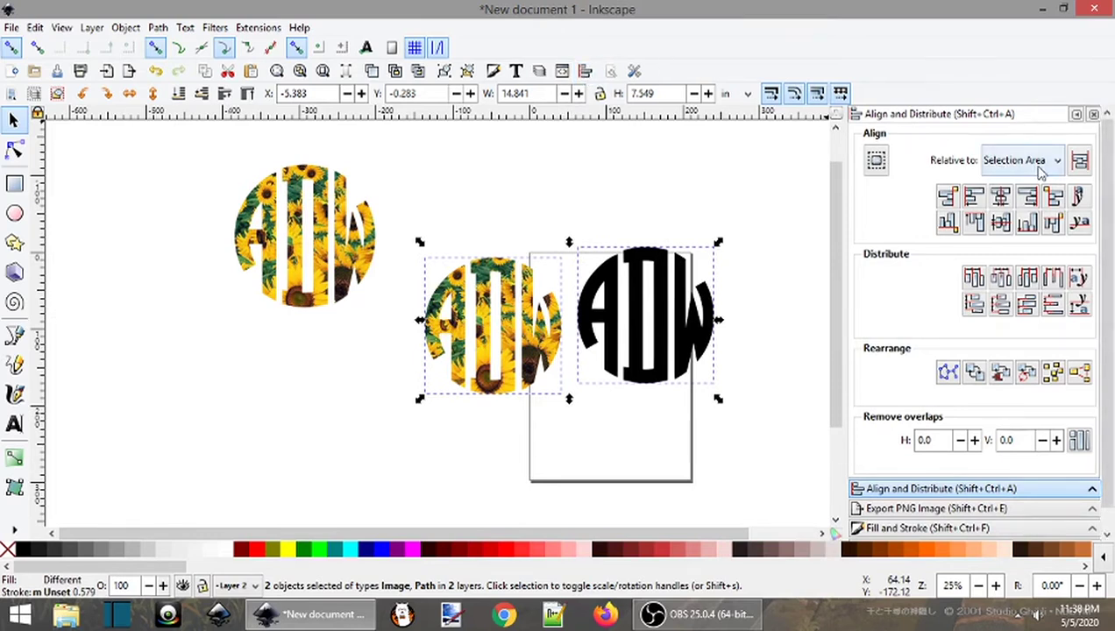
left_click(1002, 198)
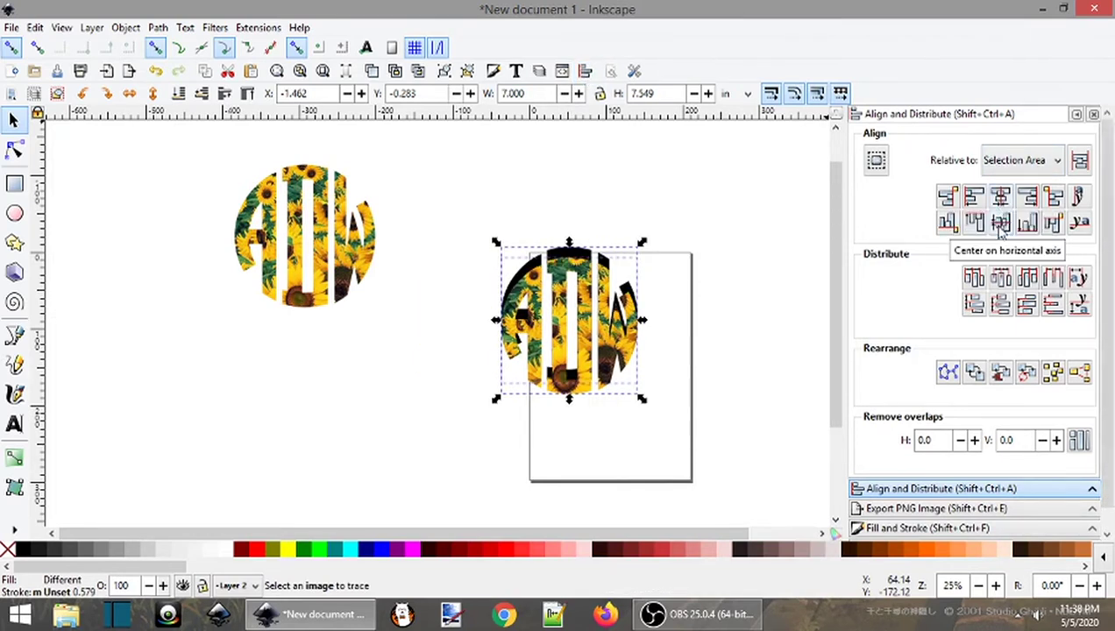
left_click(1001, 223)
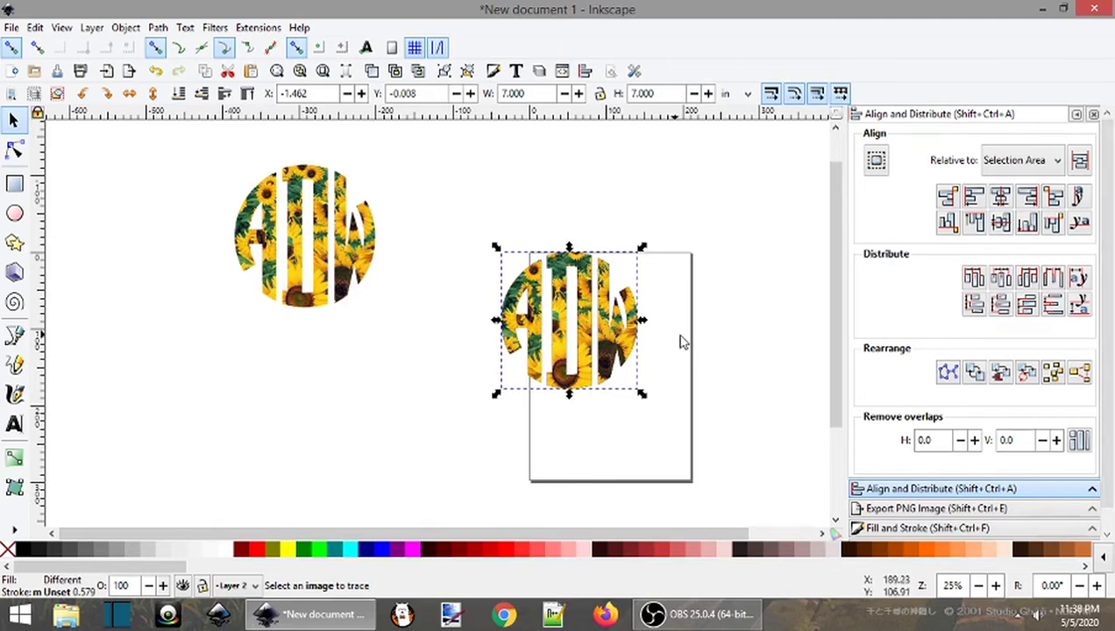
left_click(726, 333)
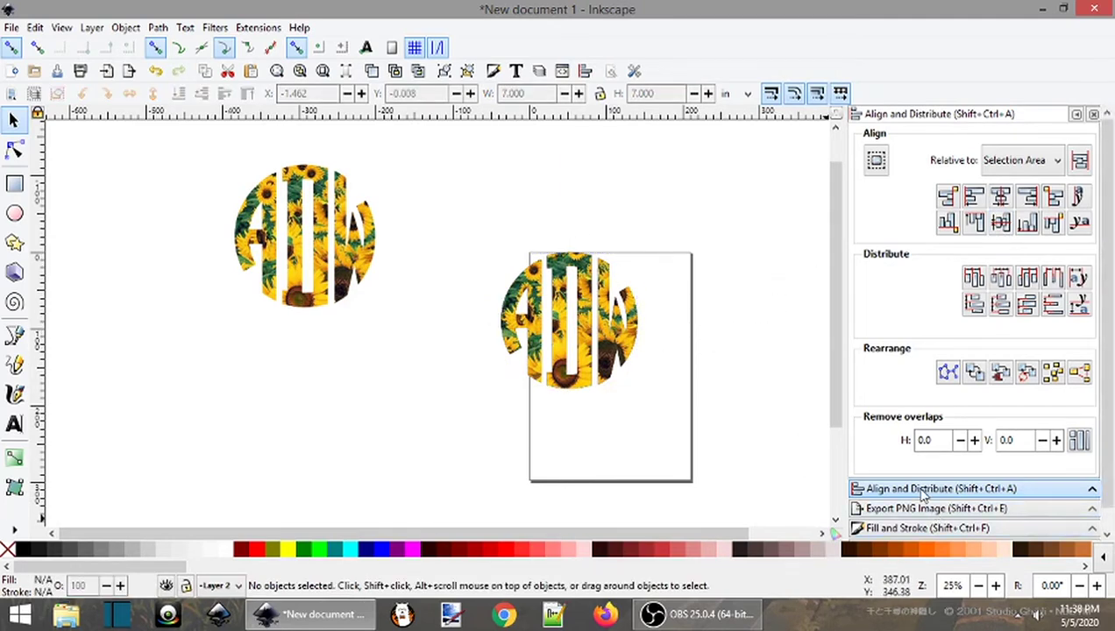
left_click(540, 71)
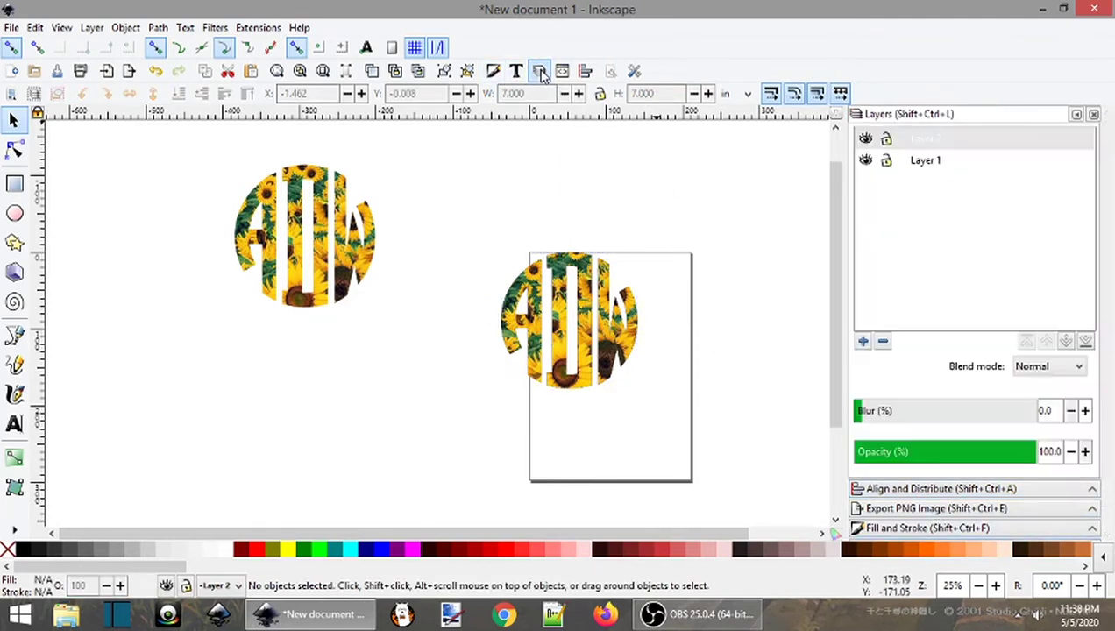
Hide Layer 2 and give the black ADW monogram a black outline
left_click(866, 140)
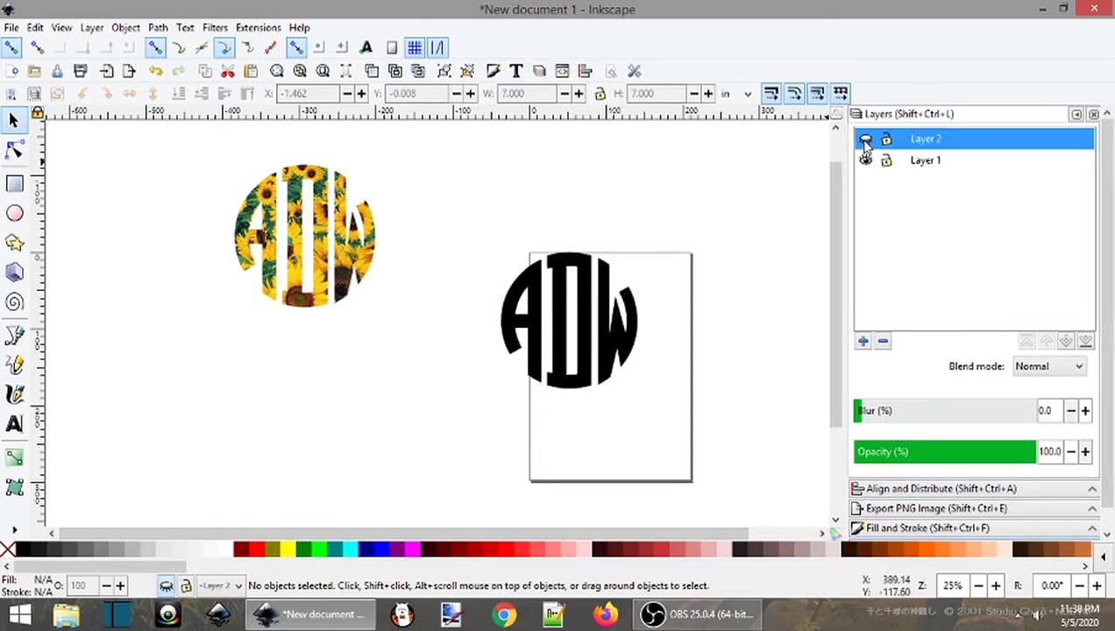
left_click(625, 351)
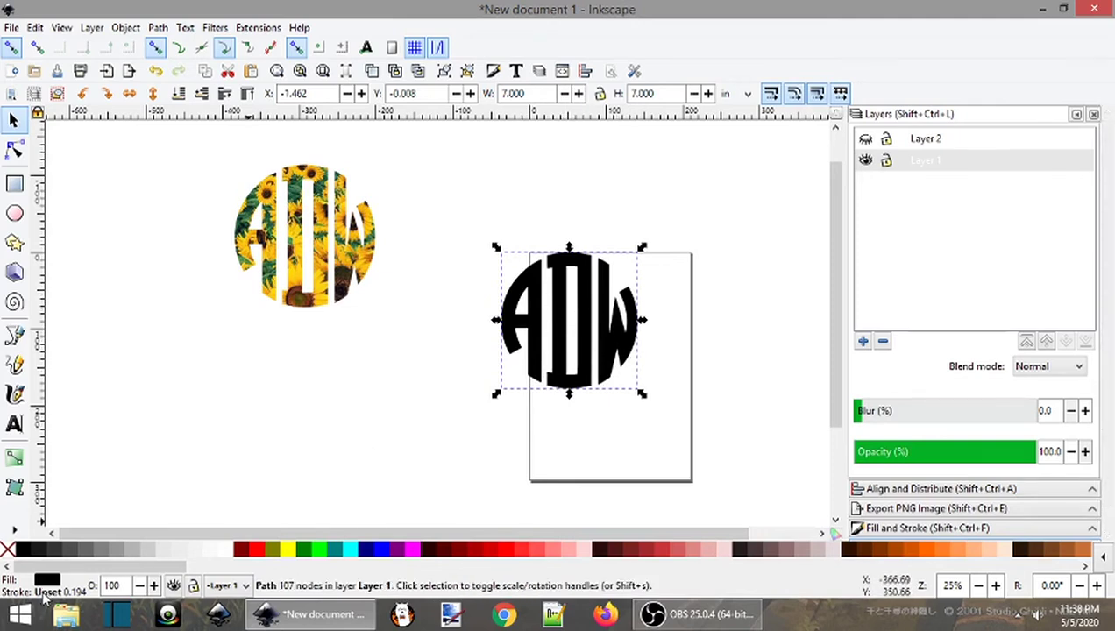
right_click(54, 597)
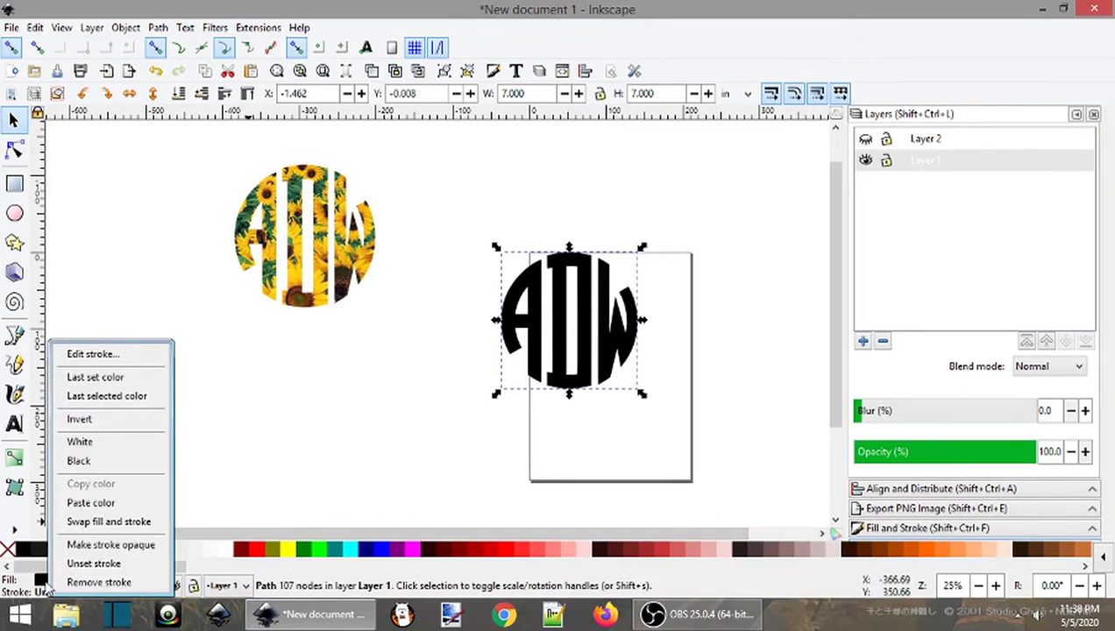
left_click(78, 461)
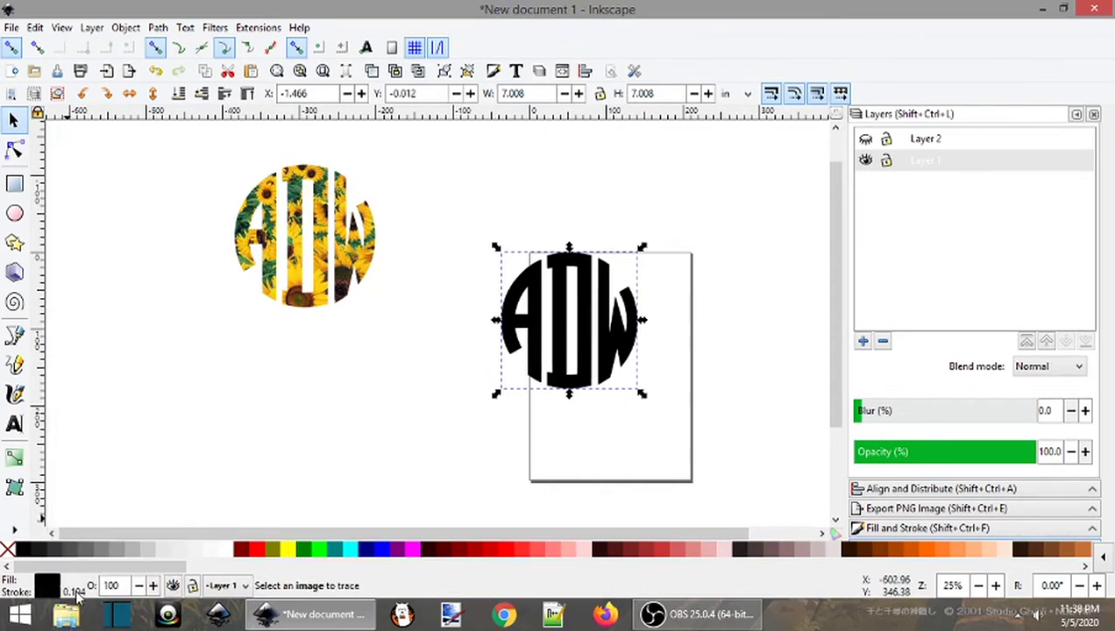
Set the monogram's outline width to 8 px
right_click(76, 596)
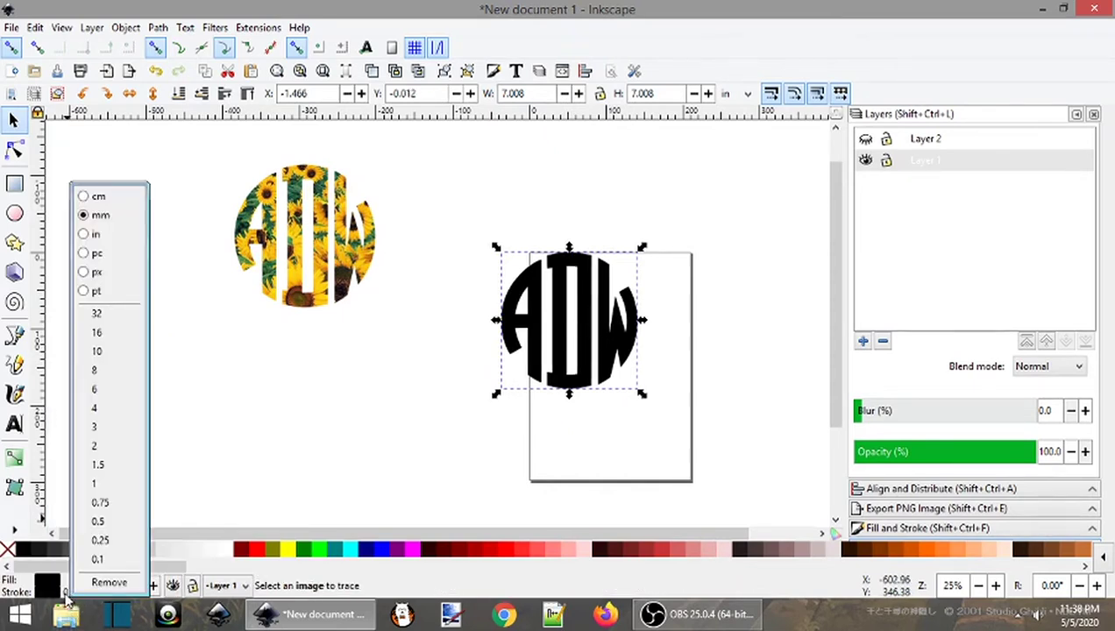
left_click(97, 292)
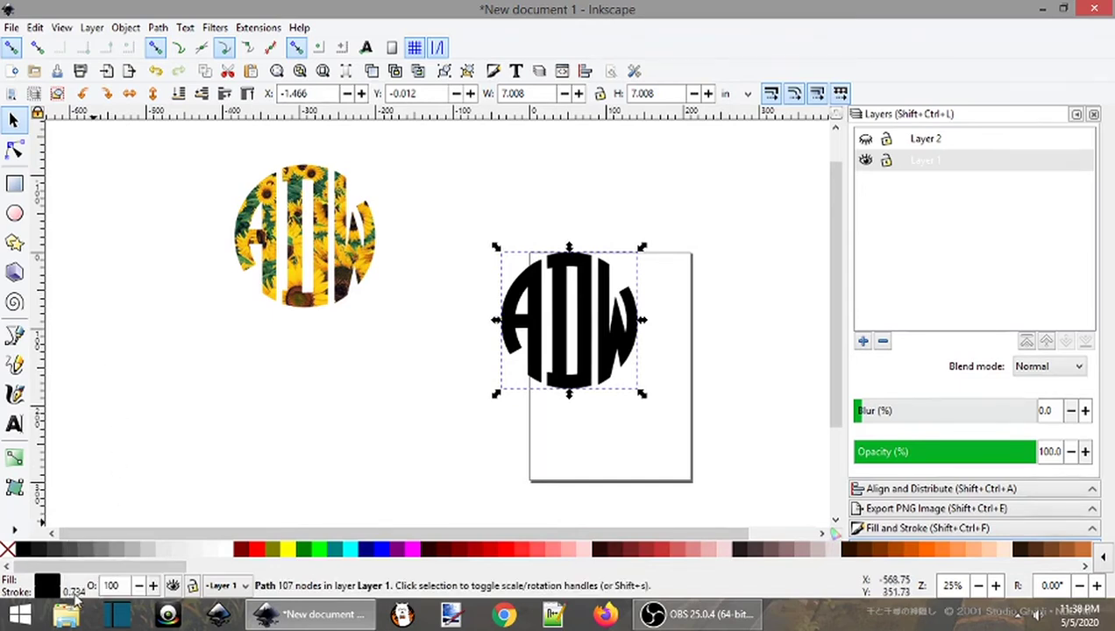
right_click(74, 593)
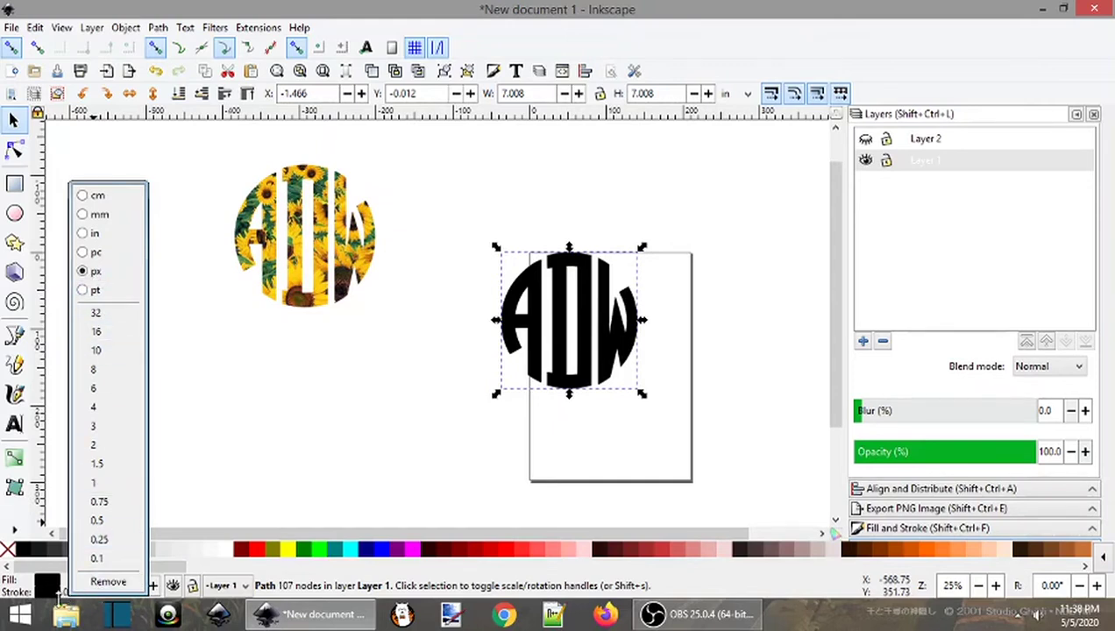
left_click(103, 317)
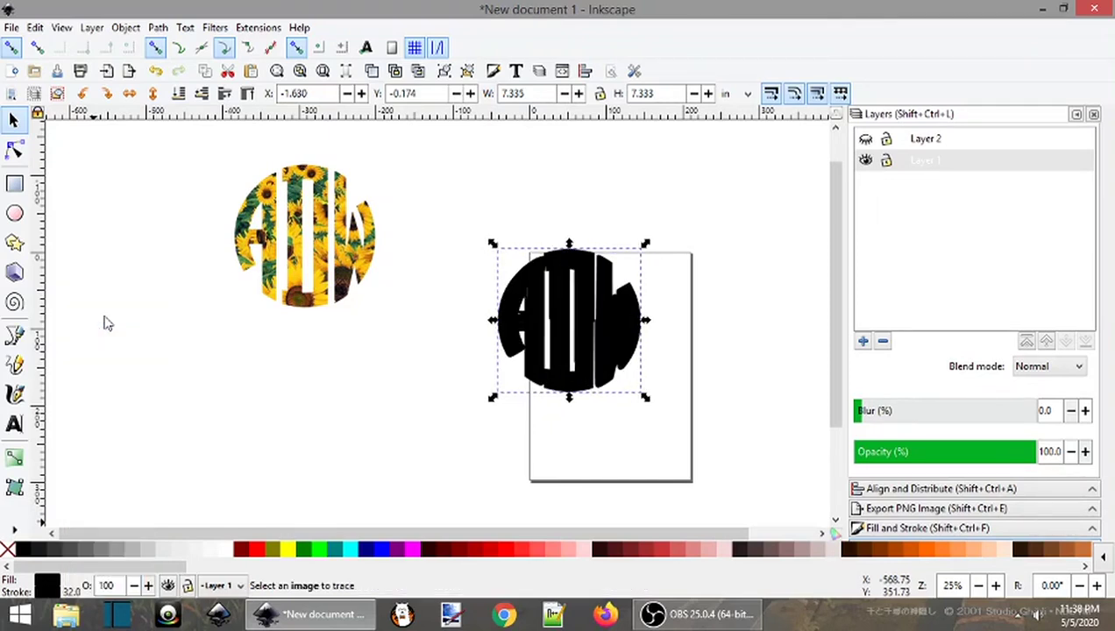
right_click(70, 592)
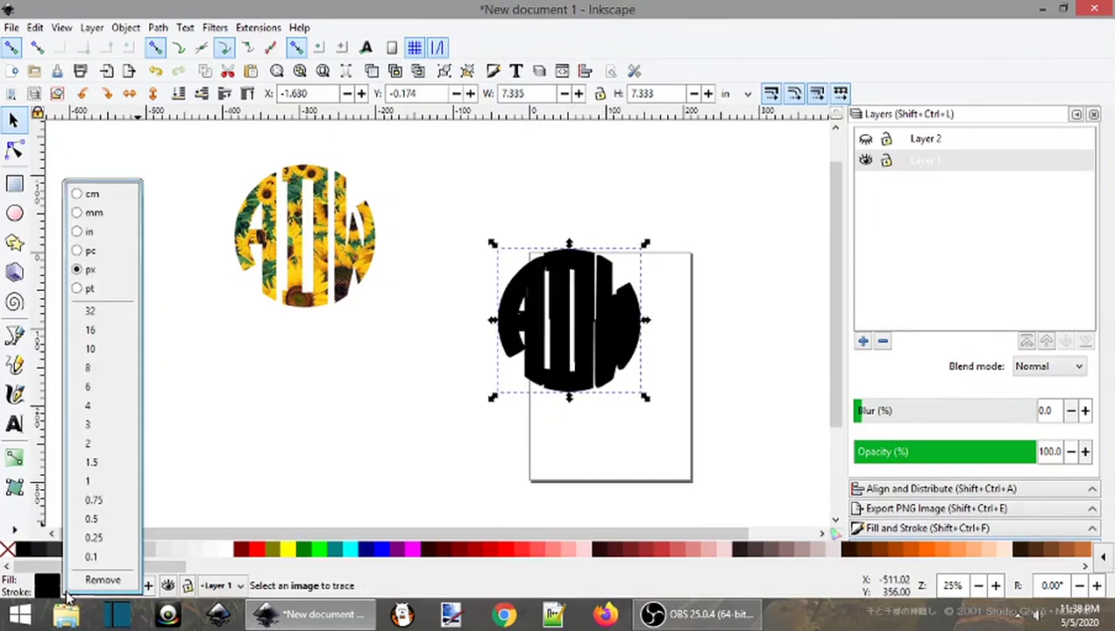
left_click(99, 373)
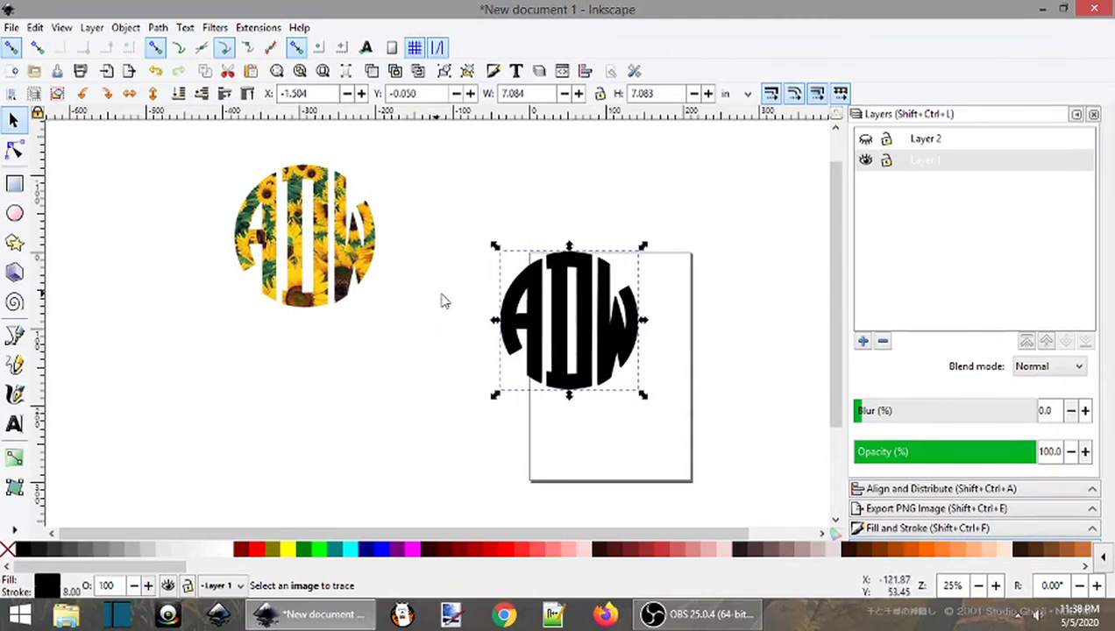
Show Layer 2, widen the black outline to 16 px, and select both monograms
left_click(865, 142)
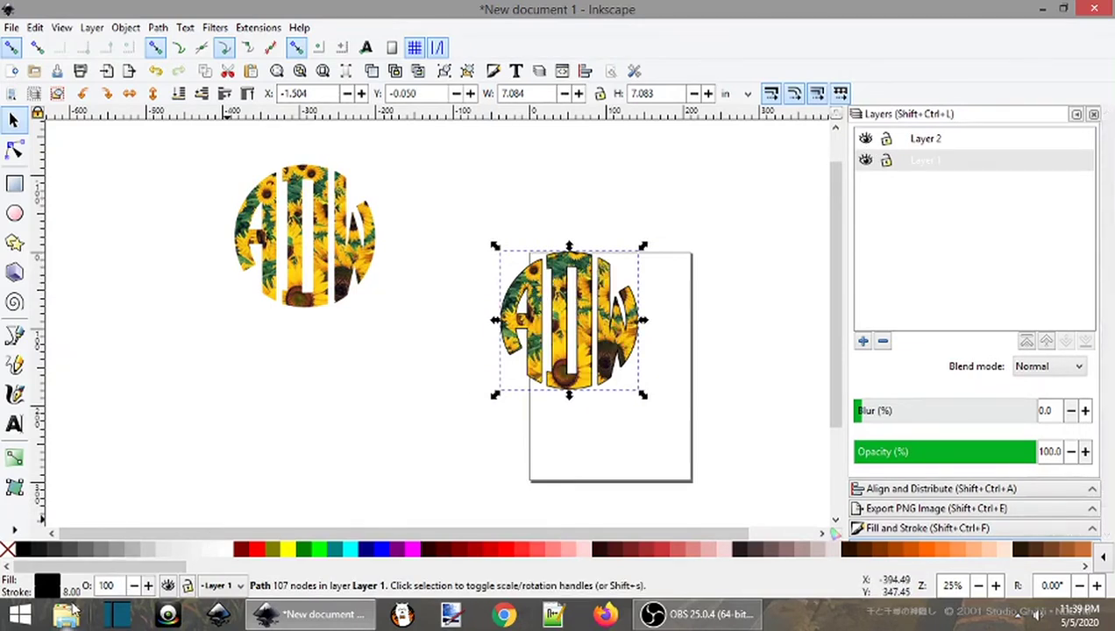
right_click(72, 596)
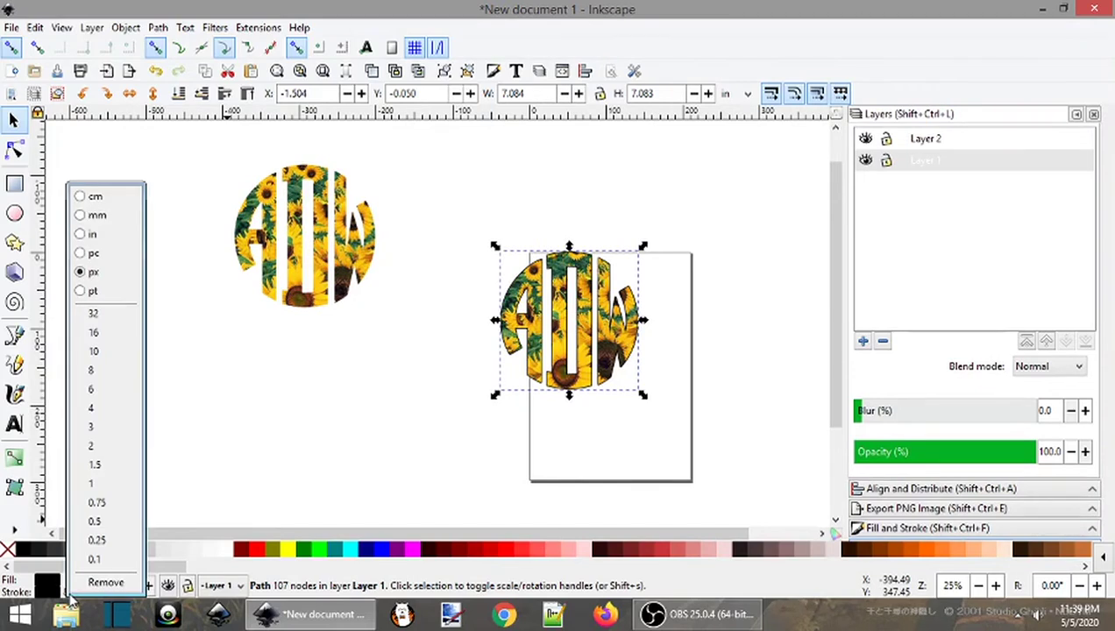
left_click(101, 338)
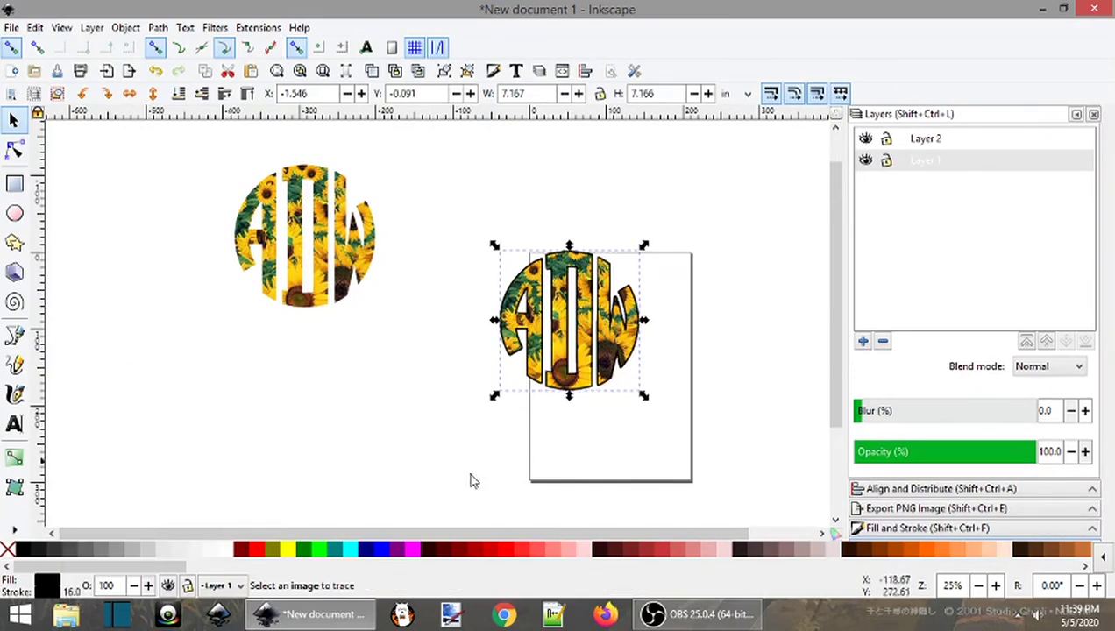
left_click(562, 463)
left_click_drag(459, 231, 719, 438)
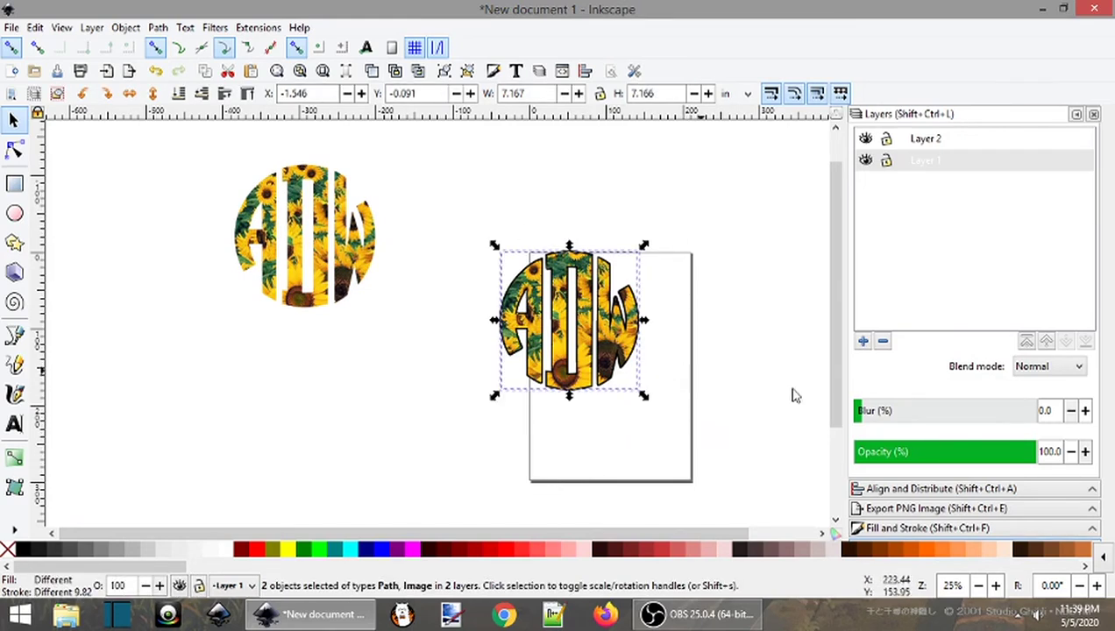
left_click_drag(459, 202, 692, 451)
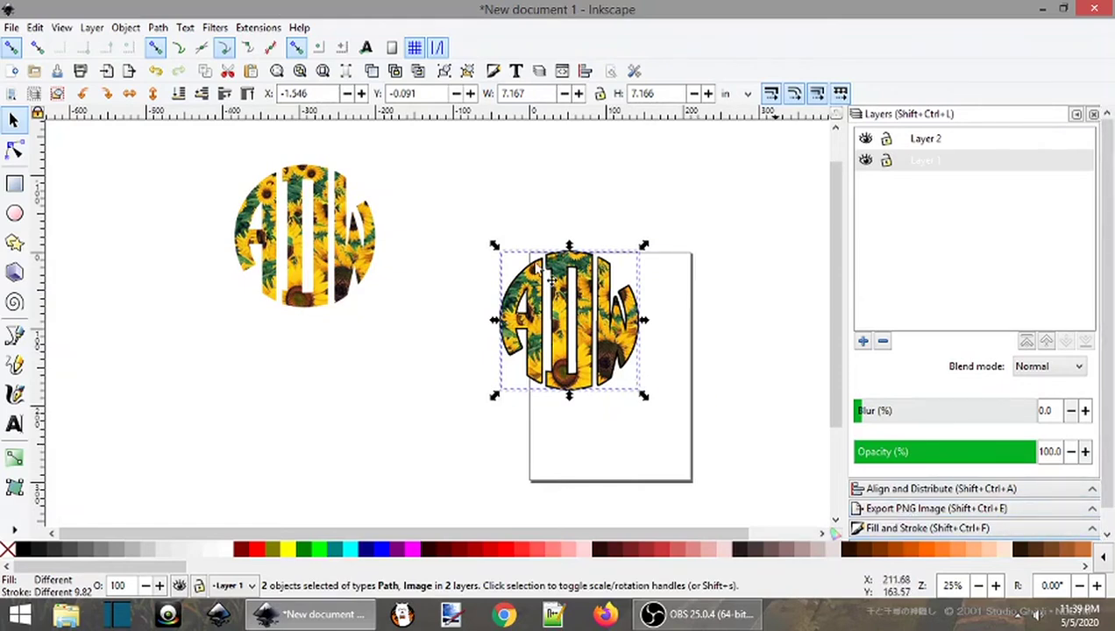
Open Export PNG Image and set the export area to Drawing (273 × 152 px)
left_click(11, 27)
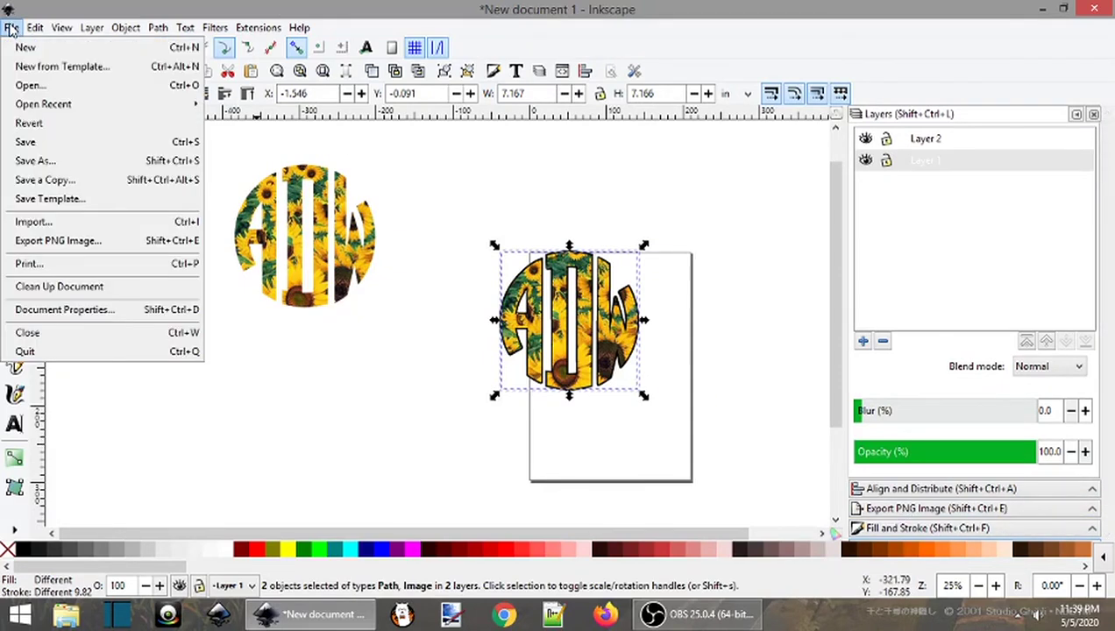
left_click(66, 244)
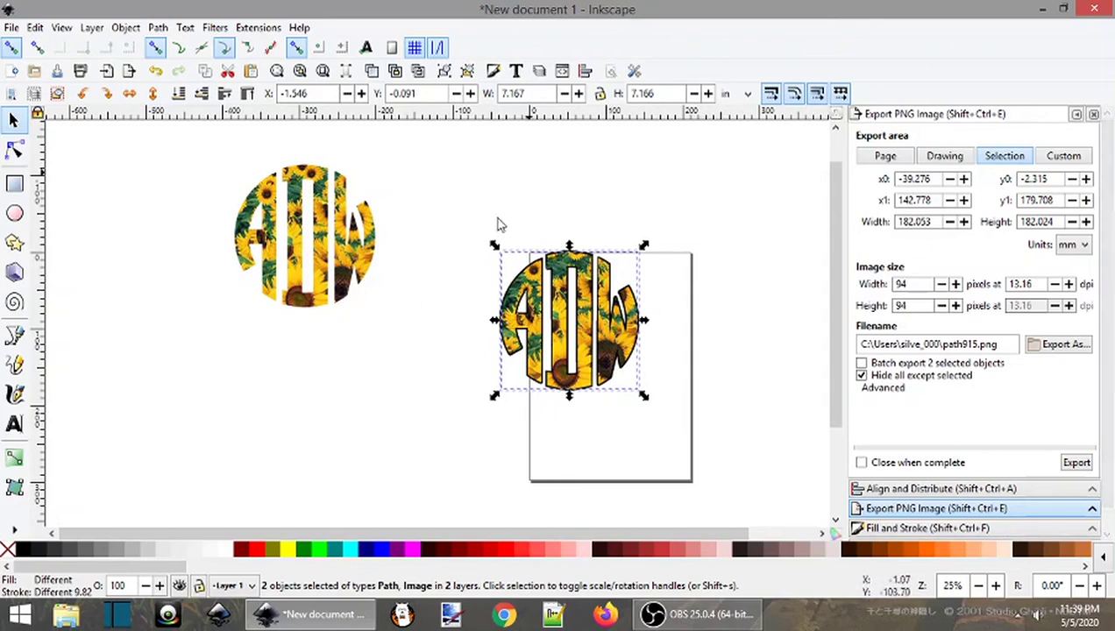
left_click(436, 266)
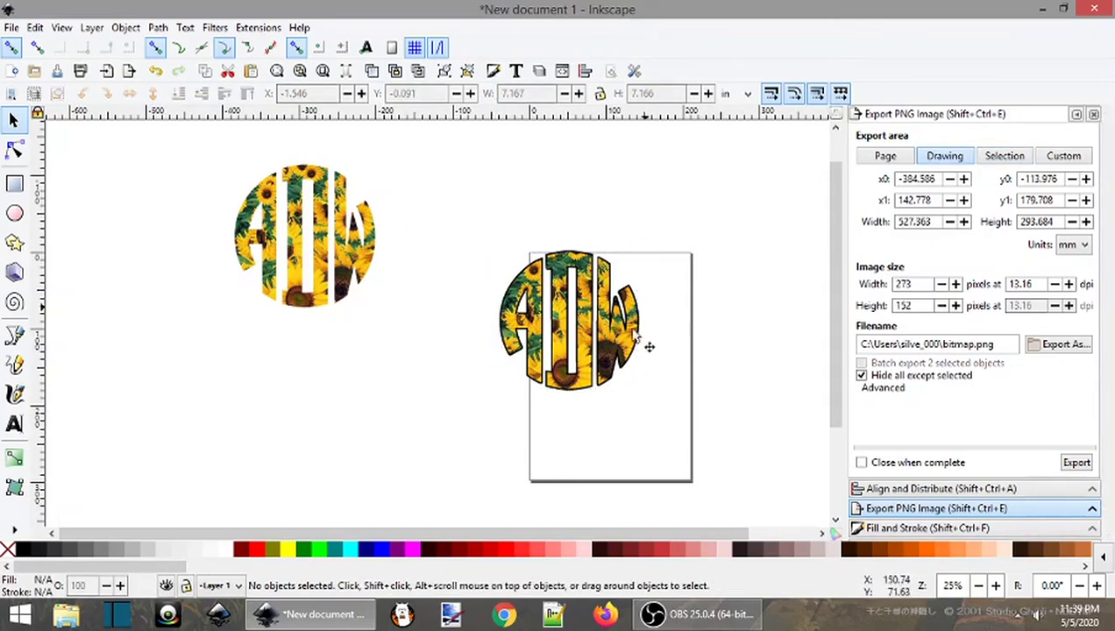